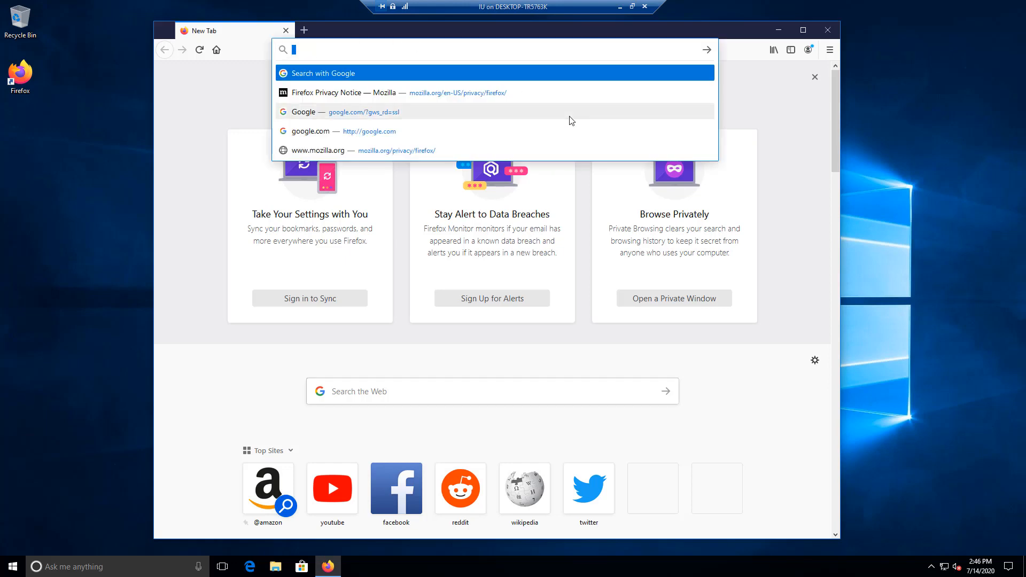
Search the web for "java sdk" and open Oracle's Java SE Development Kit 8 downloads page
{"action": "type", "text": "java sdk"}
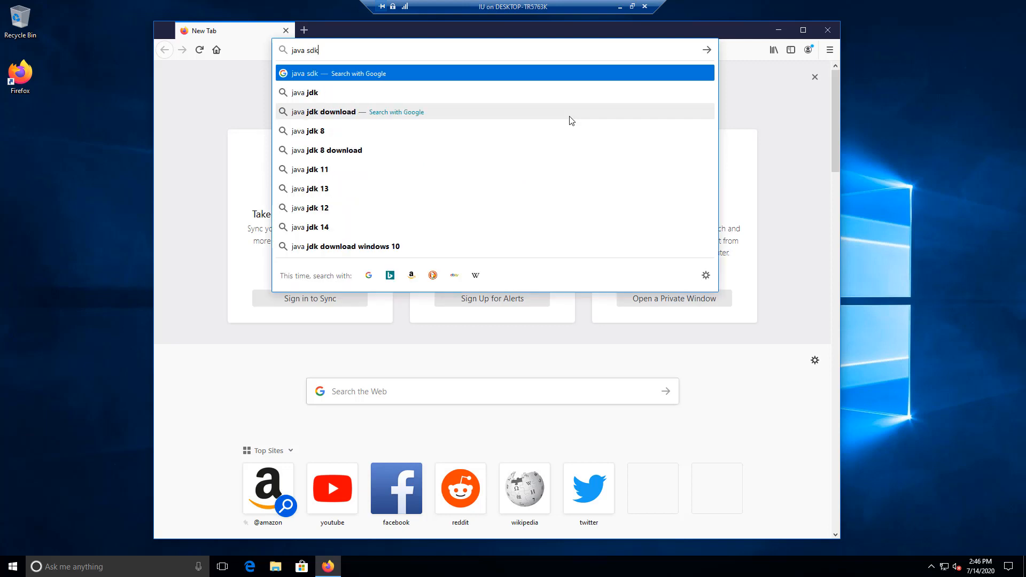
{"action": "key", "text": "Return"}
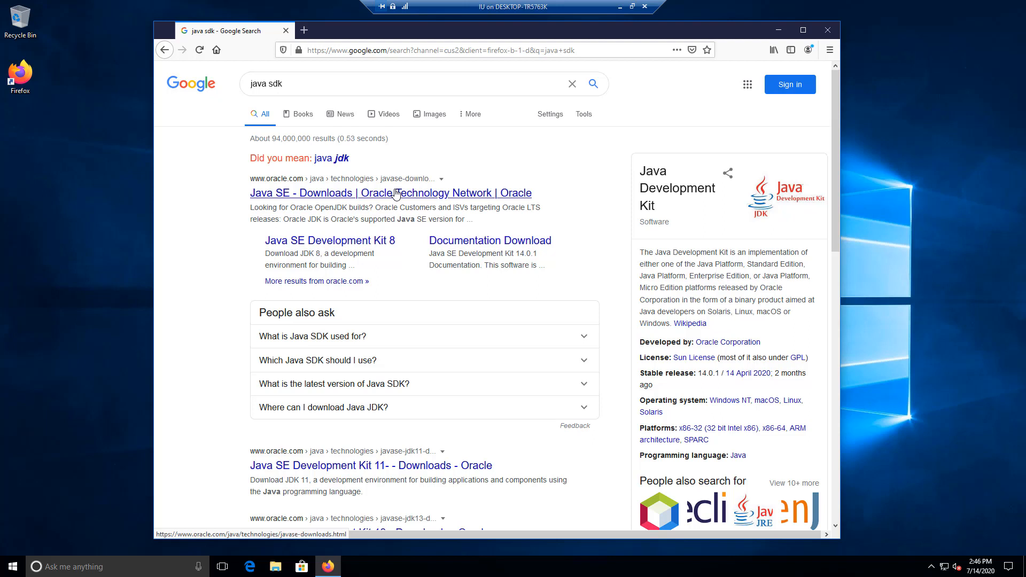
{"action": "scroll", "coordinate": [396, 194], "scroll_direction": "down", "scroll_amount": 2}
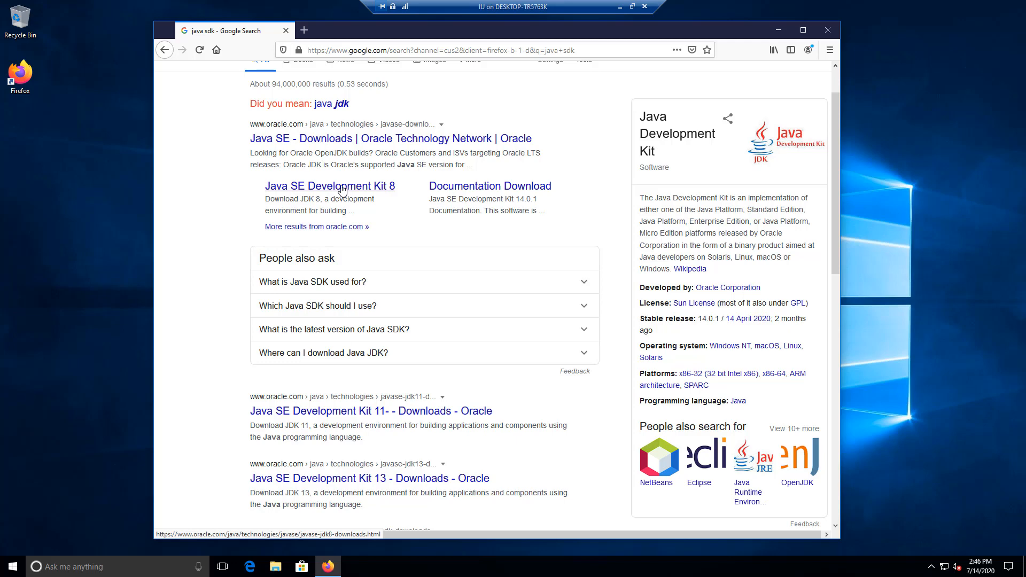
{"action": "left_click", "coordinate": [343, 190]}
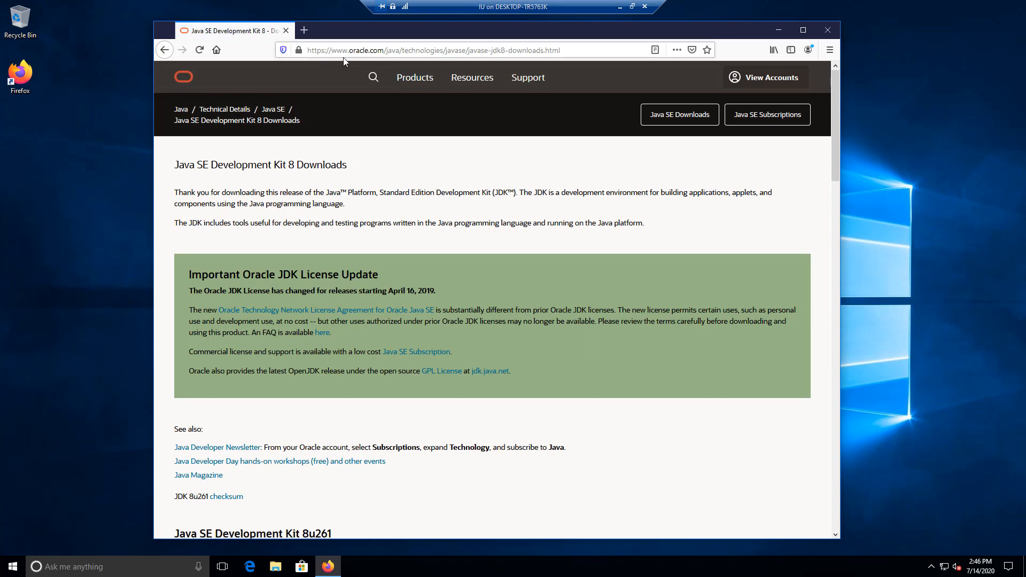
Request the Windows x64 download jdk-8u261-windows-x64.exe and accept the Oracle Technology Network License Agreement
{"action": "left_click_drag", "start_coordinate": [356, 50], "coordinate": [569, 39]}
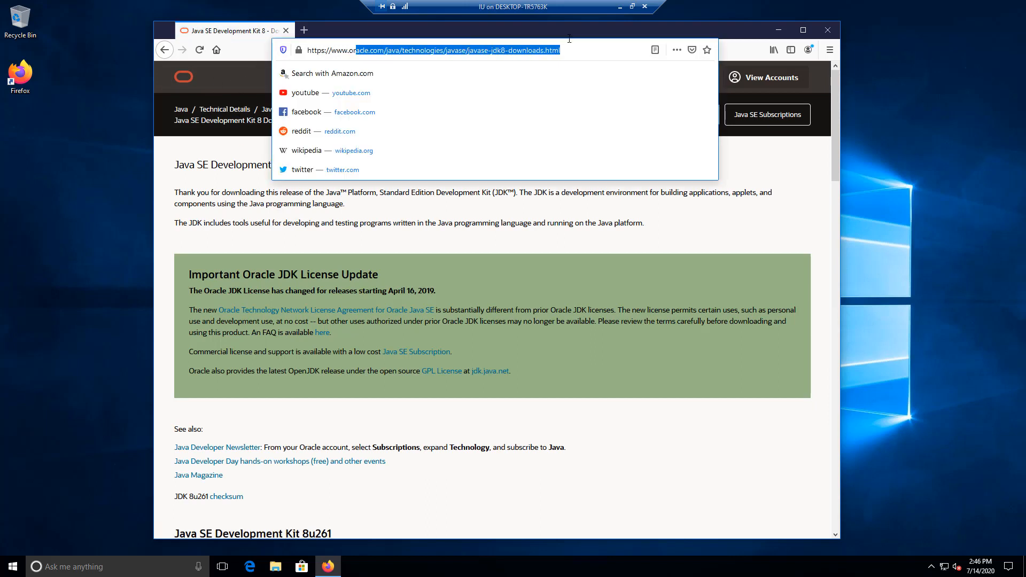
{"action": "left_click", "coordinate": [575, 47]}
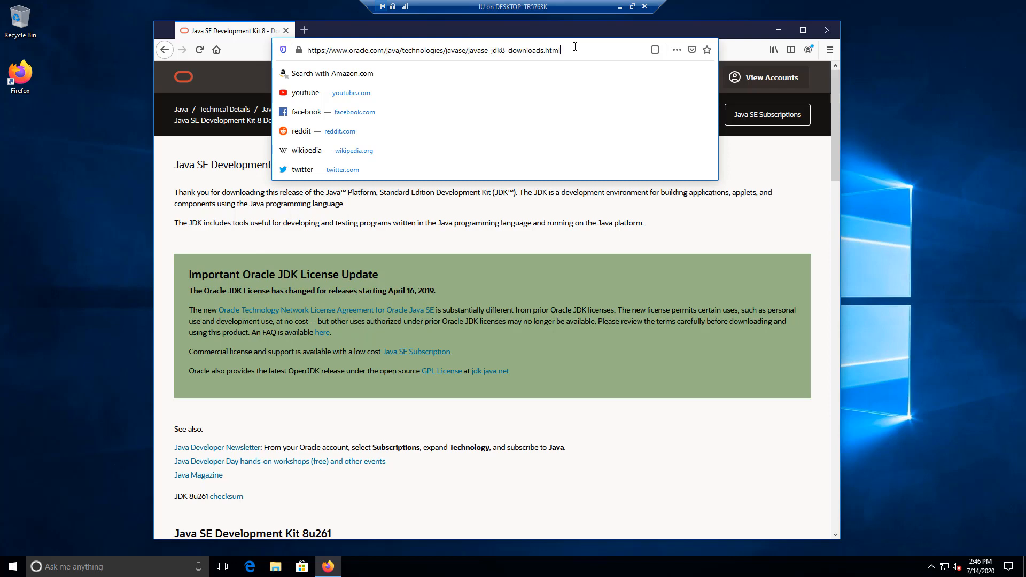
{"action": "scroll", "coordinate": [529, 334], "scroll_direction": "down", "scroll_amount": 10}
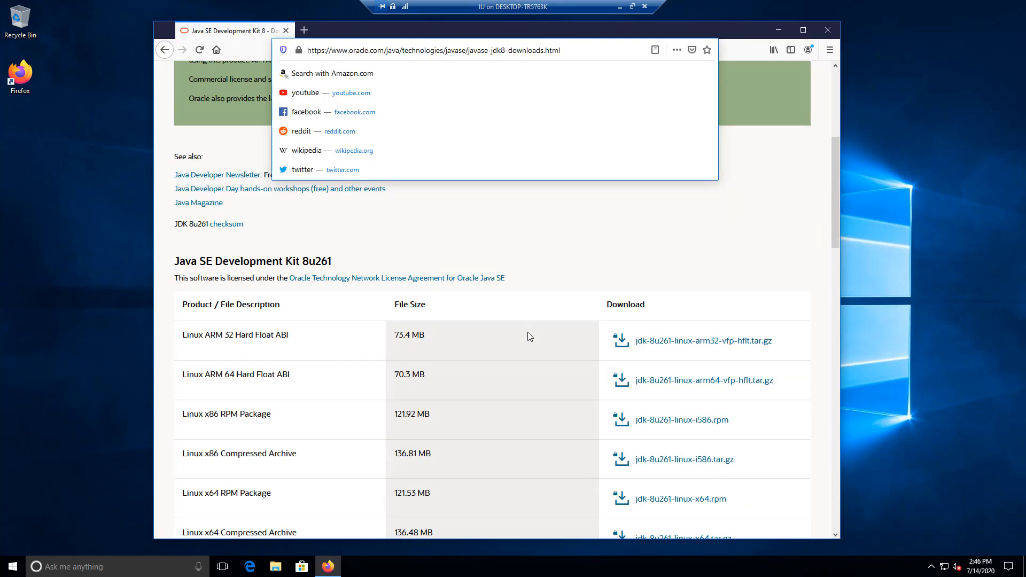
{"action": "scroll", "coordinate": [528, 337], "scroll_direction": "down", "scroll_amount": 5}
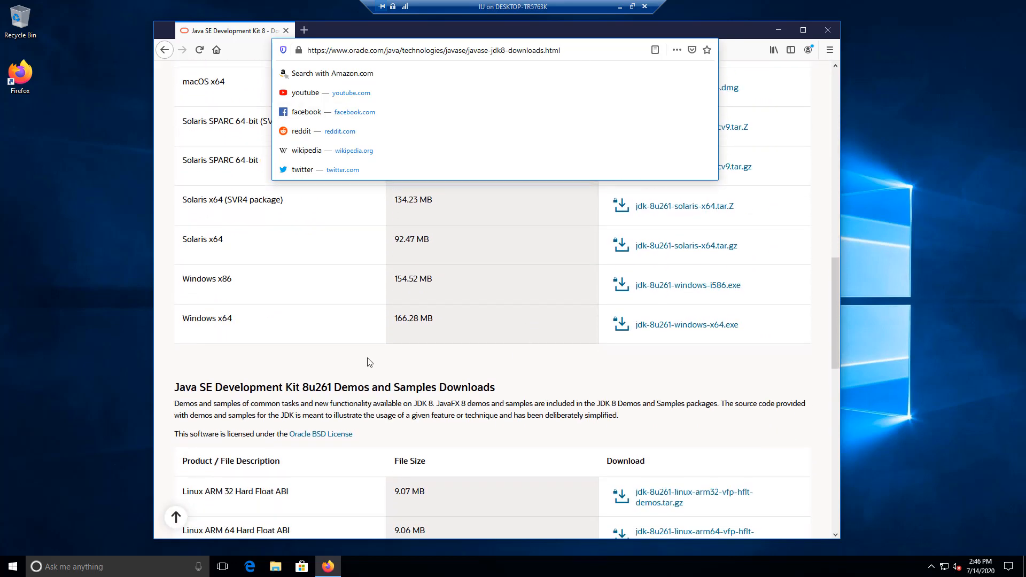
{"action": "left_click", "coordinate": [283, 337]}
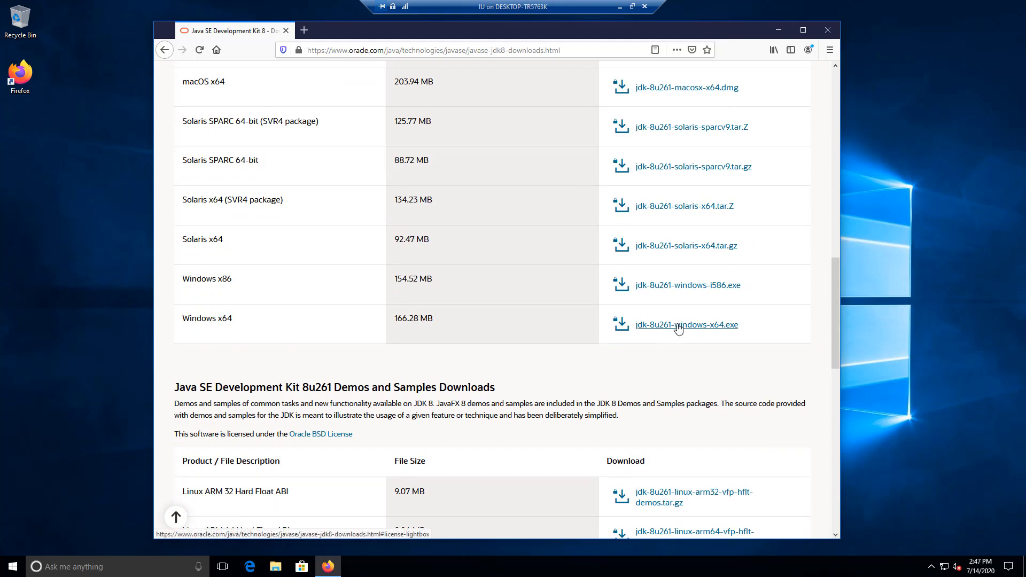
{"action": "left_click", "coordinate": [679, 326]}
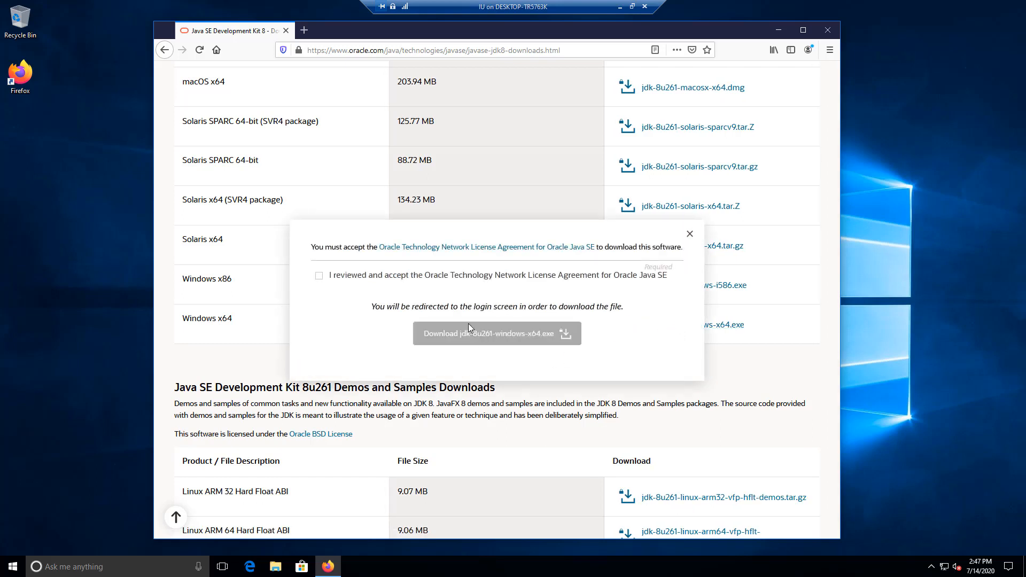
{"action": "left_click", "coordinate": [317, 276]}
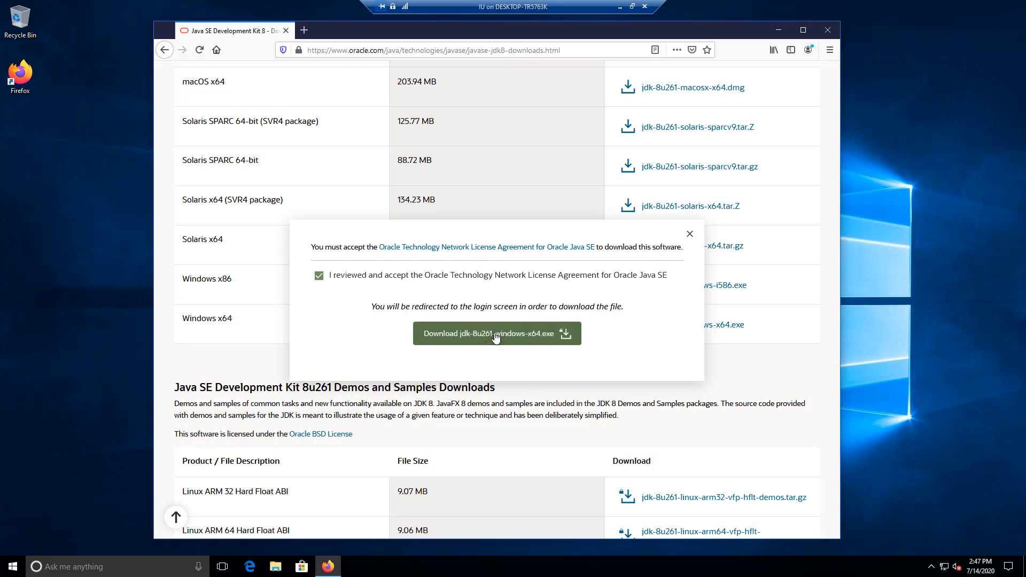
{"action": "left_click", "coordinate": [496, 336]}
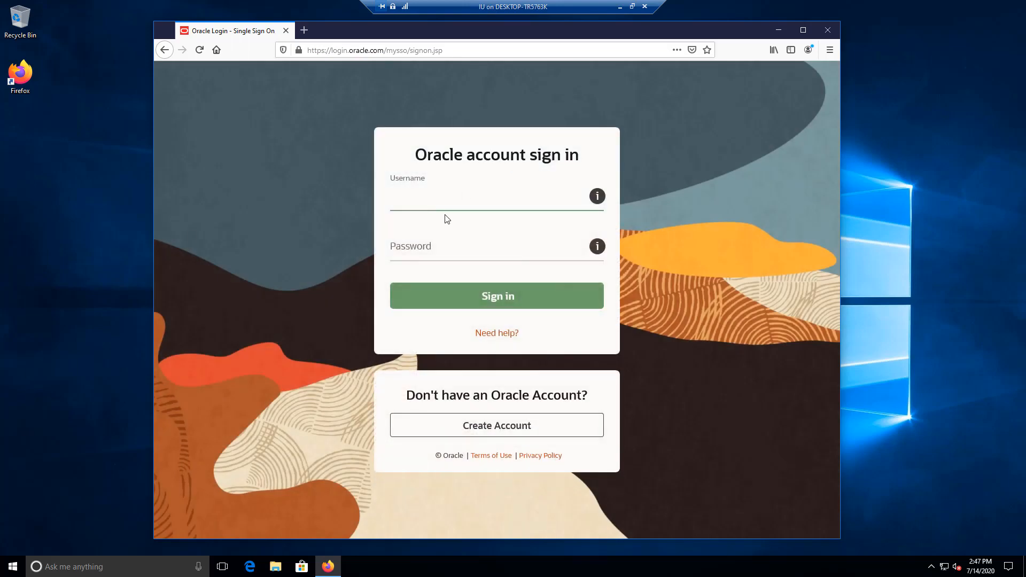
Sign in to Oracle with the account username and password, and save the login in the browser
{"action": "type", "text": "[unreadable]"}
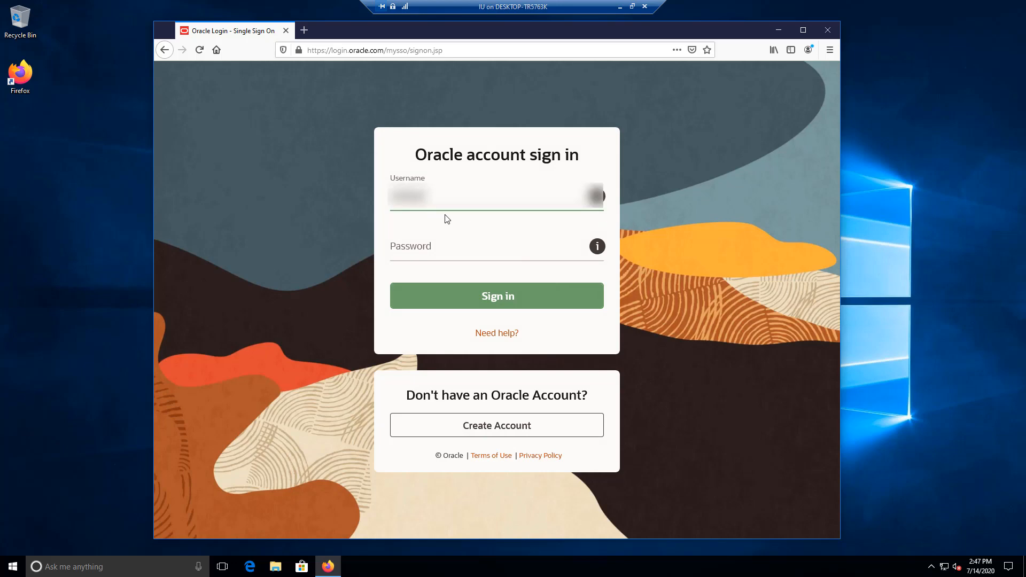
{"action": "type", "text": "[unreadable]"}
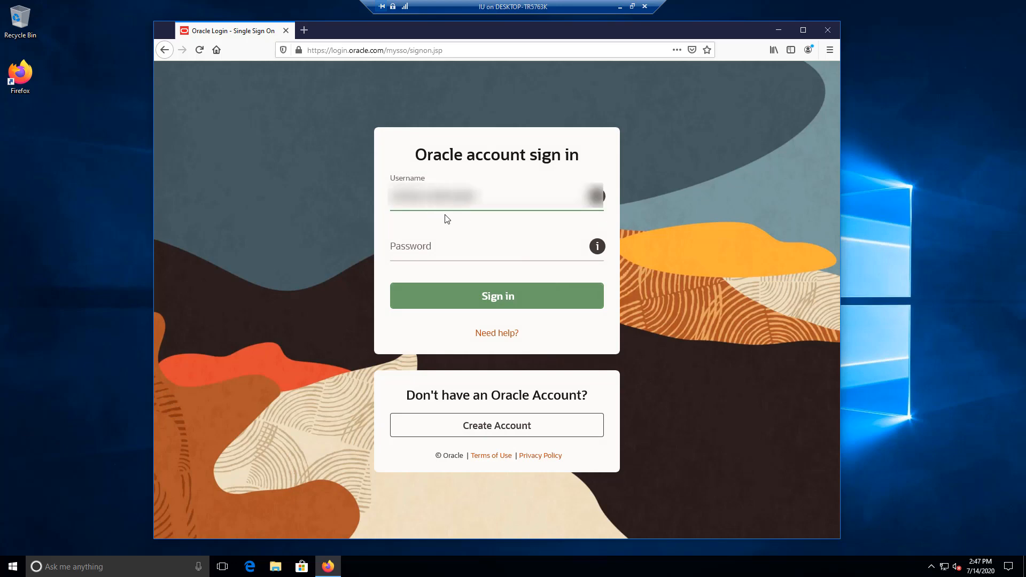
{"action": "type", "text": "[unreadable]"}
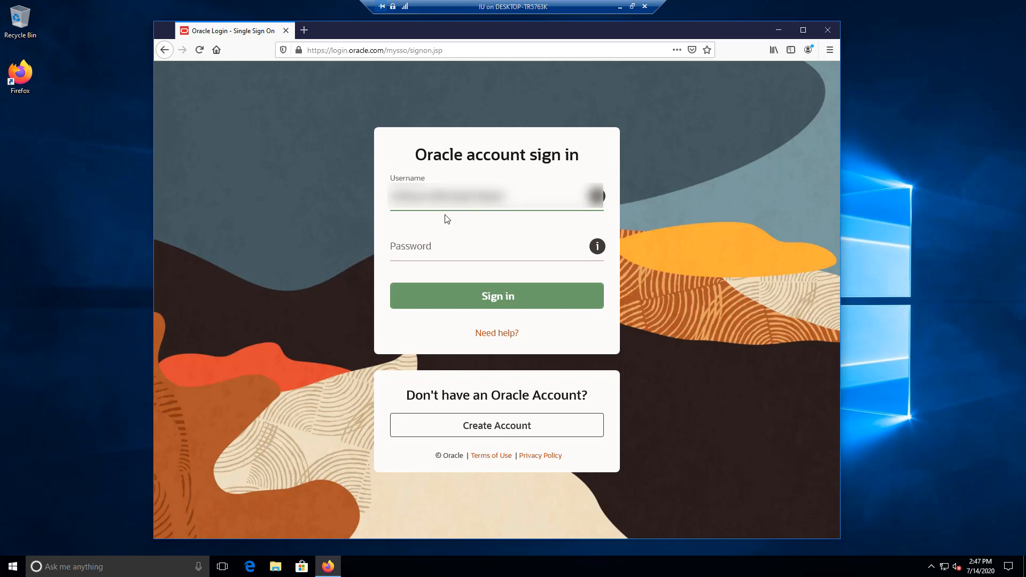
{"action": "type", "text": "[unreadable]"}
{"action": "key", "text": "Tab"}
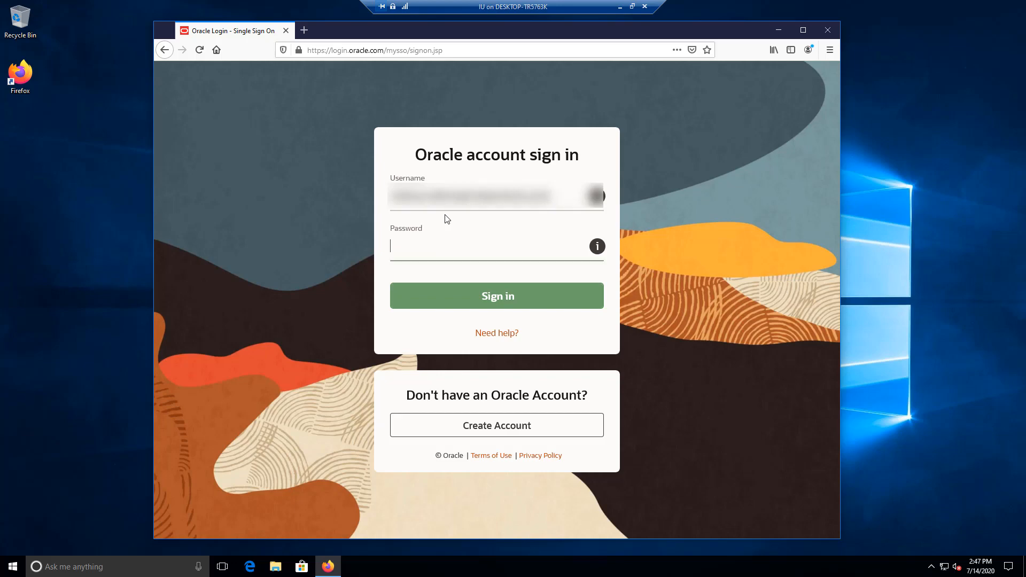
{"action": "type", "text": "•••••••••"}
{"action": "left_click", "coordinate": [470, 297]}
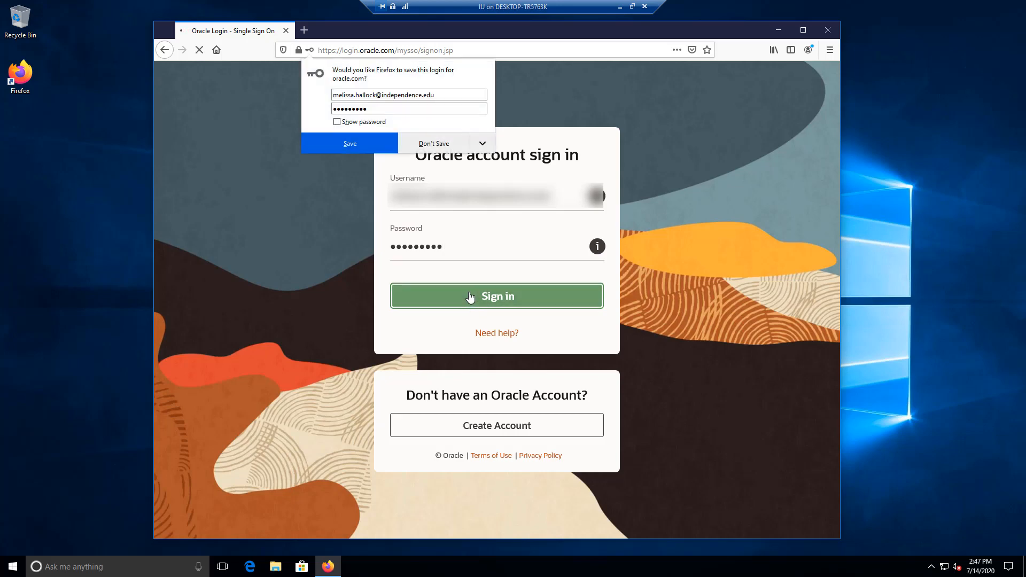
{"action": "left_click", "coordinate": [363, 145]}
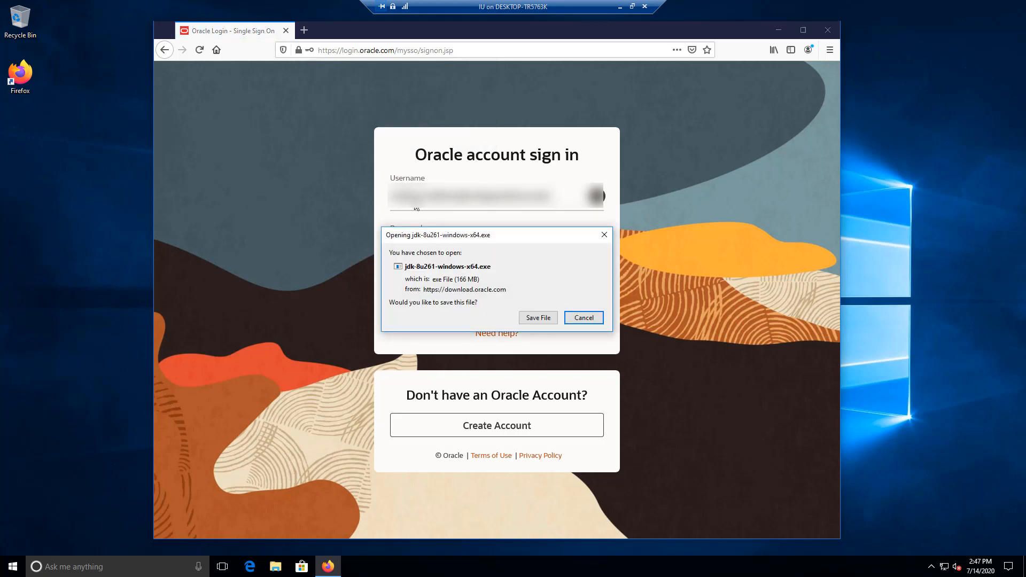
Save jdk-8u261-windows-x64.exe, run it from the Downloads folder and allow it to make changes to the device
{"action": "left_click", "coordinate": [541, 319]}
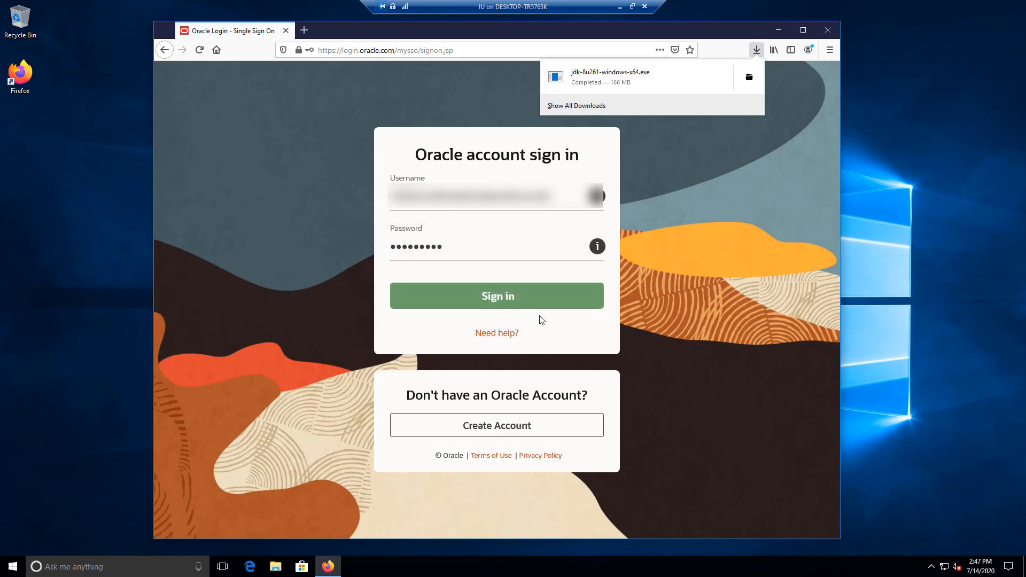
{"action": "left_click", "coordinate": [749, 80]}
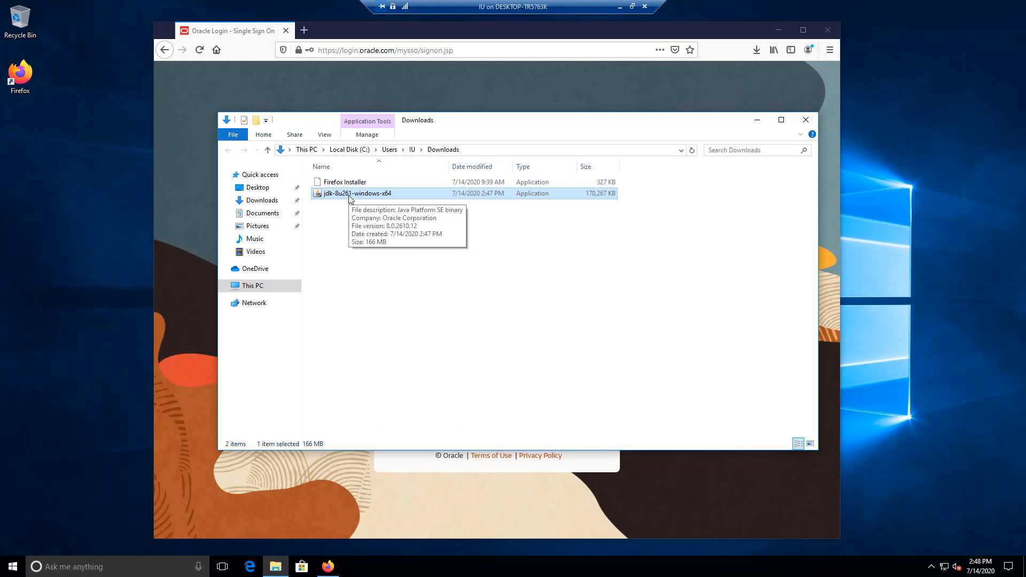
{"action": "double_click", "coordinate": [350, 196]}
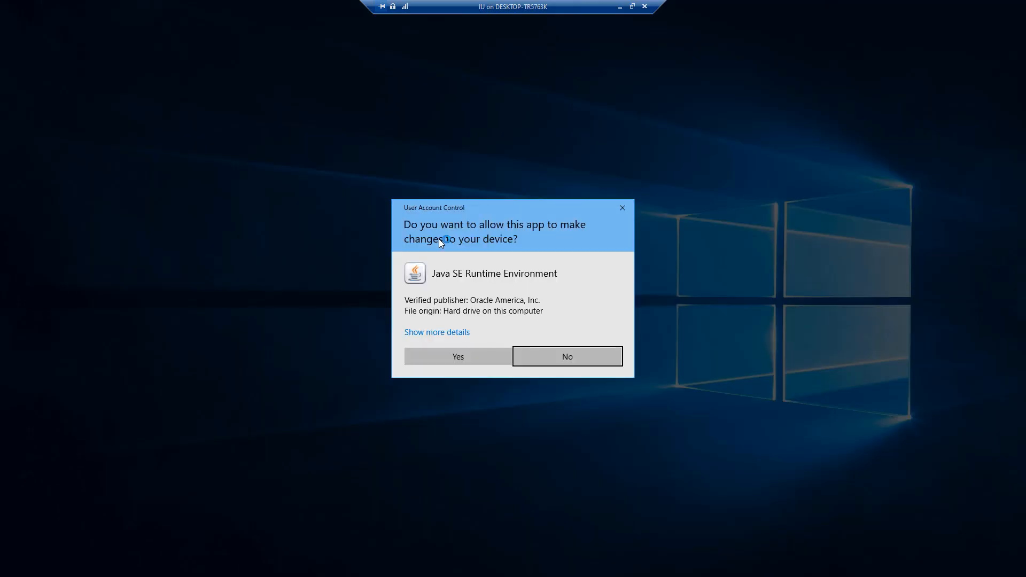
{"action": "left_click", "coordinate": [470, 359]}
{"action": "left_click", "coordinate": [470, 359]}
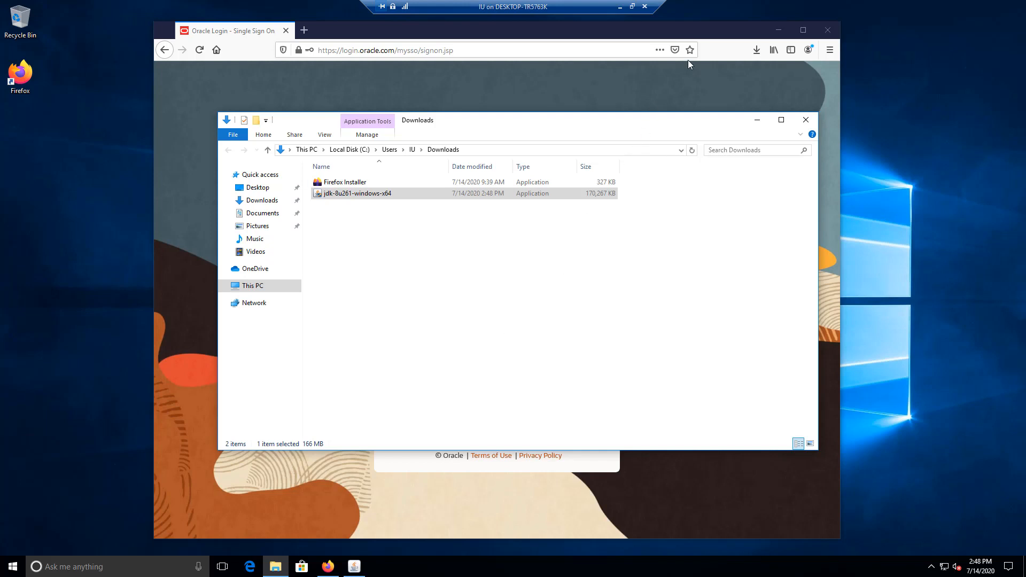
Minimize the browser and Downloads windows and reposition the Java SE Development Kit 8 setup wizard on the desktop
{"action": "left_click", "coordinate": [779, 30]}
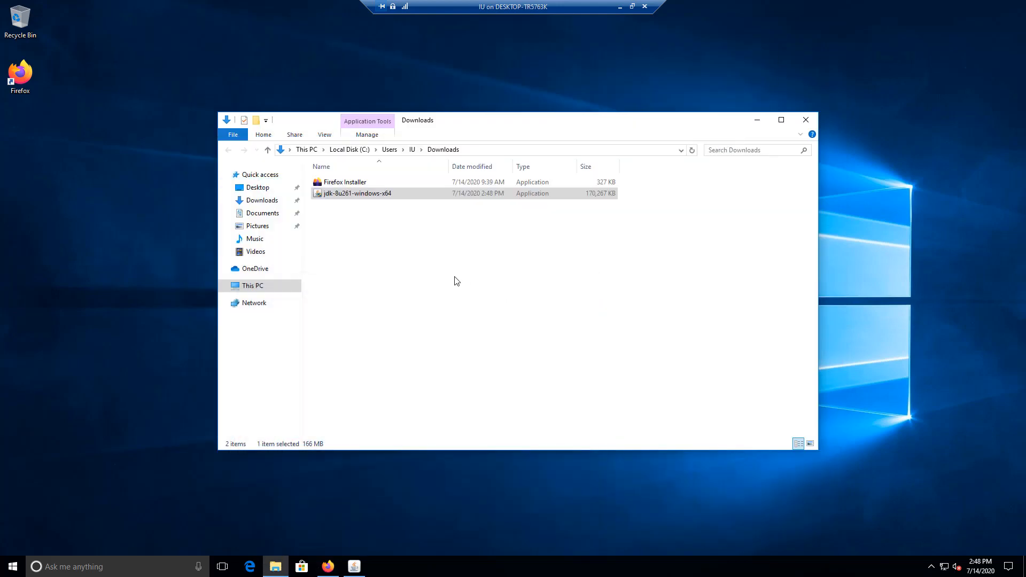
{"action": "left_click", "coordinate": [757, 120]}
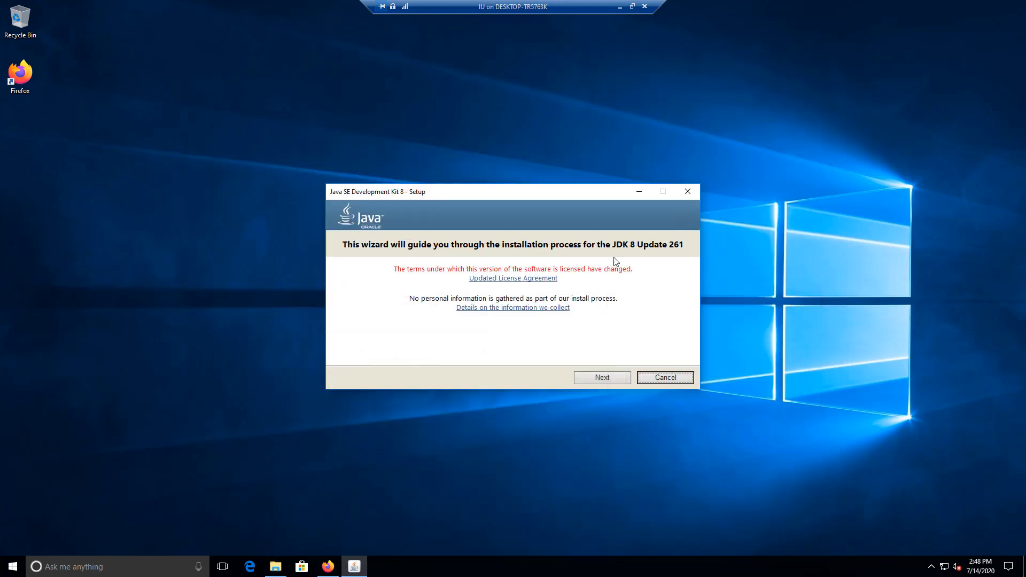
{"action": "left_click_drag", "start_coordinate": [463, 191], "coordinate": [393, 168]}
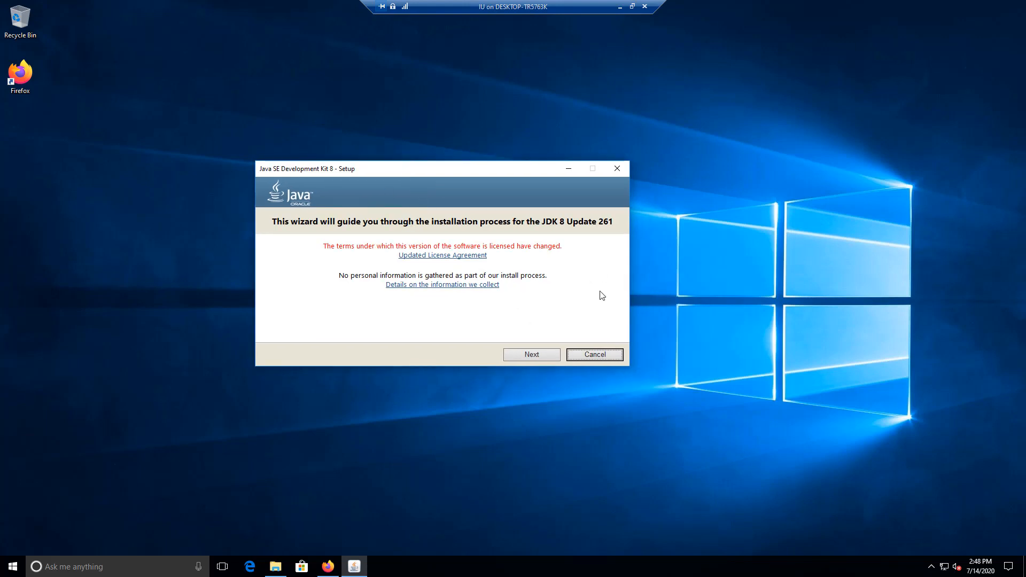
Install JDK 8 Update 261 with the default features and the default JDK and JRE folders, and close the wizard
{"action": "left_click", "coordinate": [532, 355]}
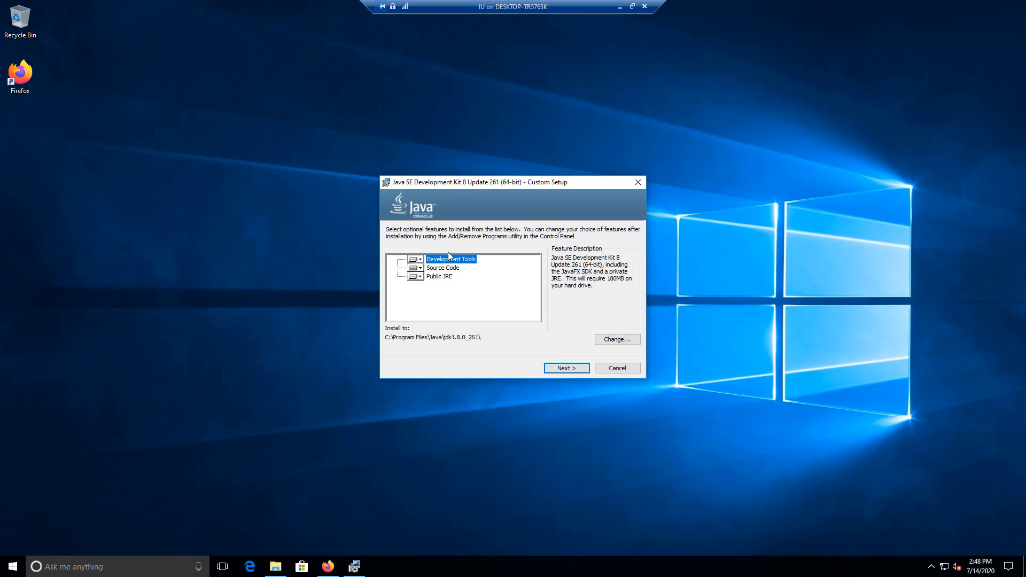
{"action": "left_click", "coordinate": [568, 368]}
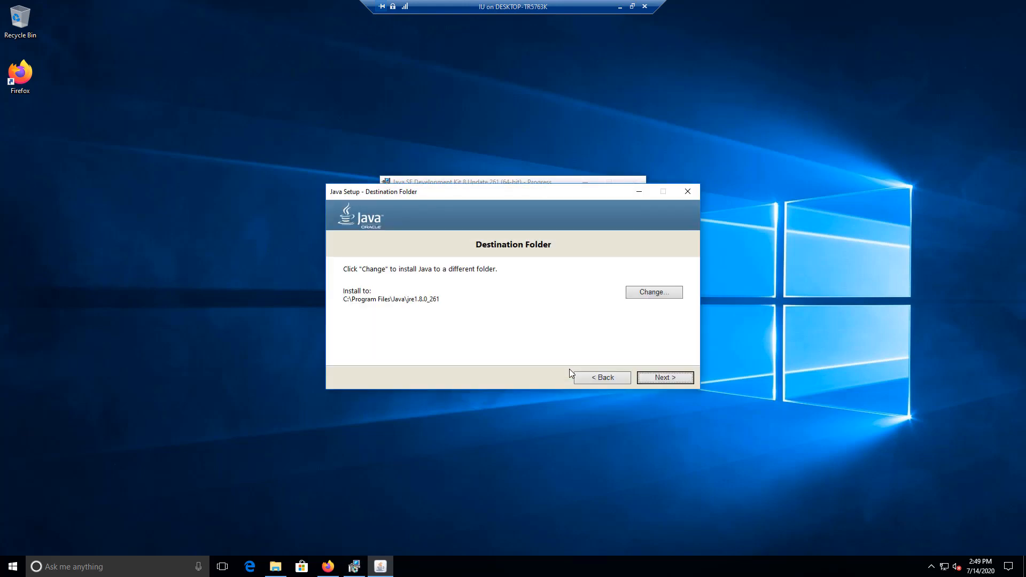
{"action": "left_click", "coordinate": [665, 378]}
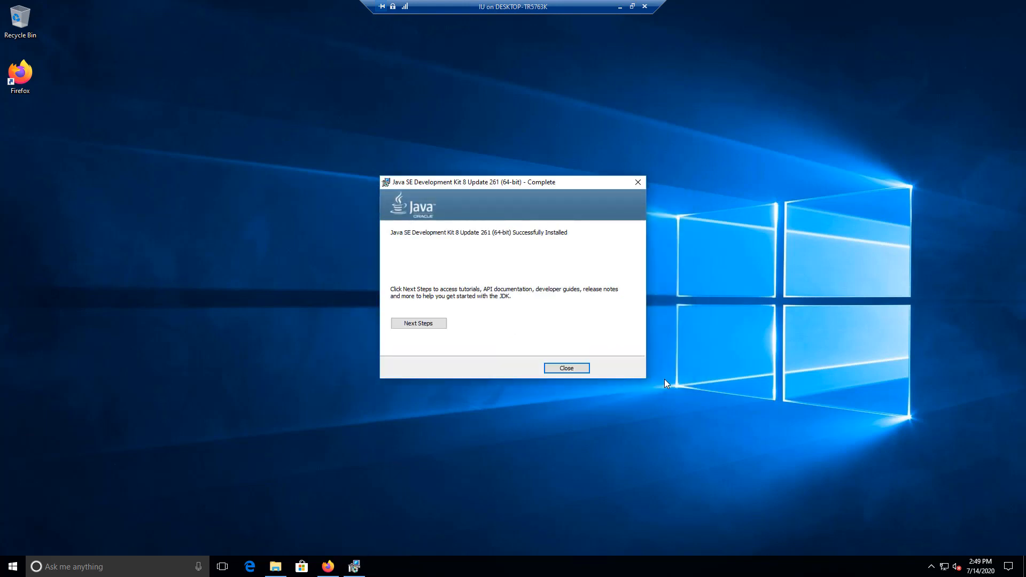
{"action": "left_click", "coordinate": [577, 370]}
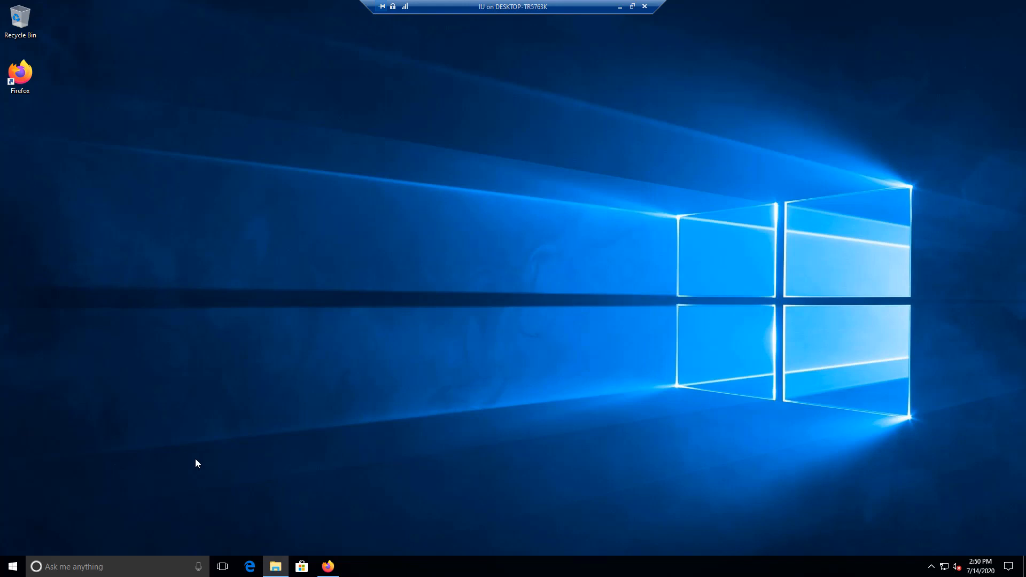
Restart the Windows virtual machine
{"action": "left_click", "coordinate": [10, 571]}
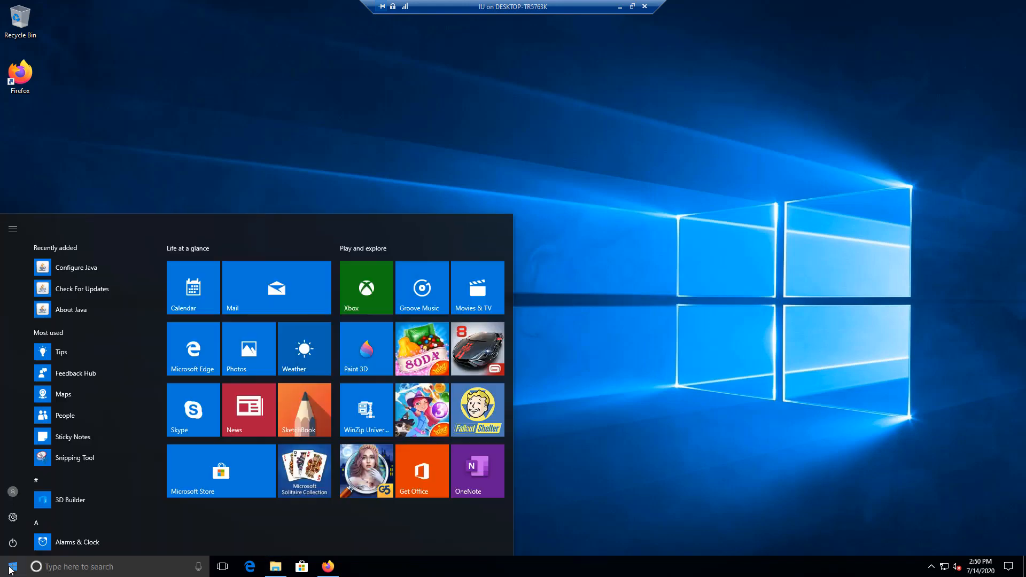
{"action": "left_click", "coordinate": [13, 544]}
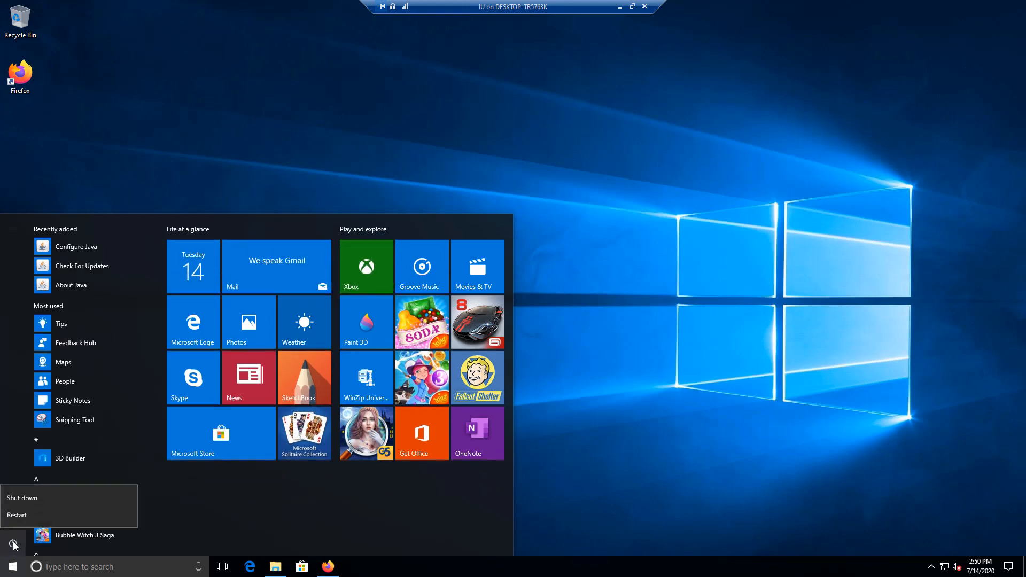
{"action": "left_click", "coordinate": [22, 515]}
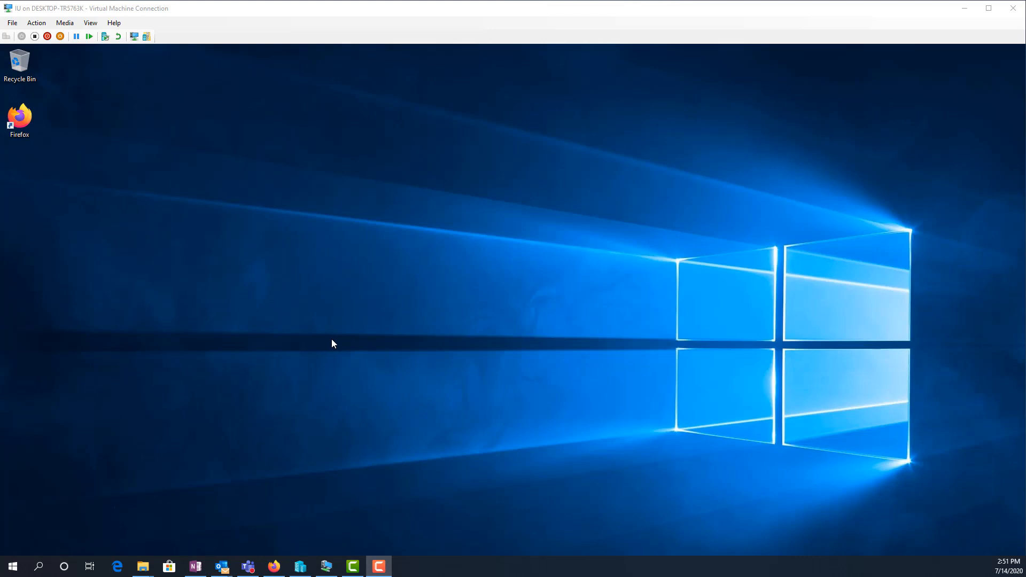
Open Firefox in the virtual machine and search Google for "eclipse"
{"action": "left_click", "coordinate": [20, 120]}
{"action": "double_click", "coordinate": [21, 122]}
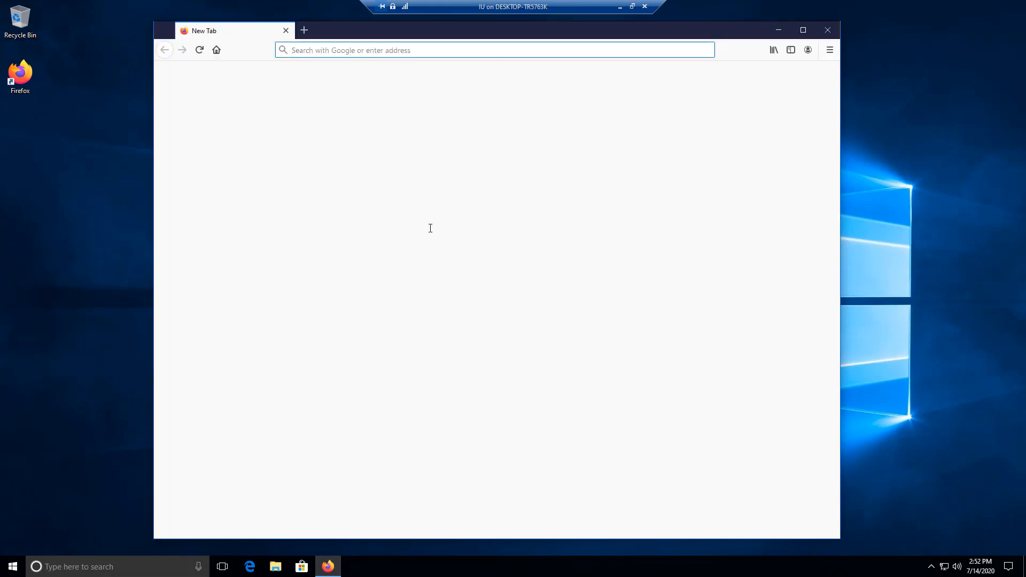
{"action": "type", "text": "e"}
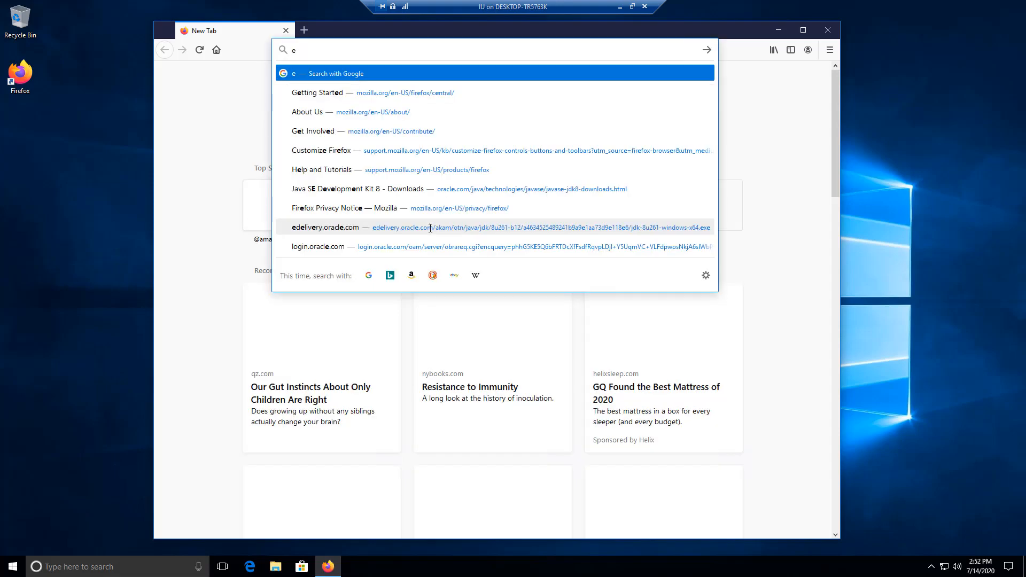
{"action": "type", "text": "clip"}
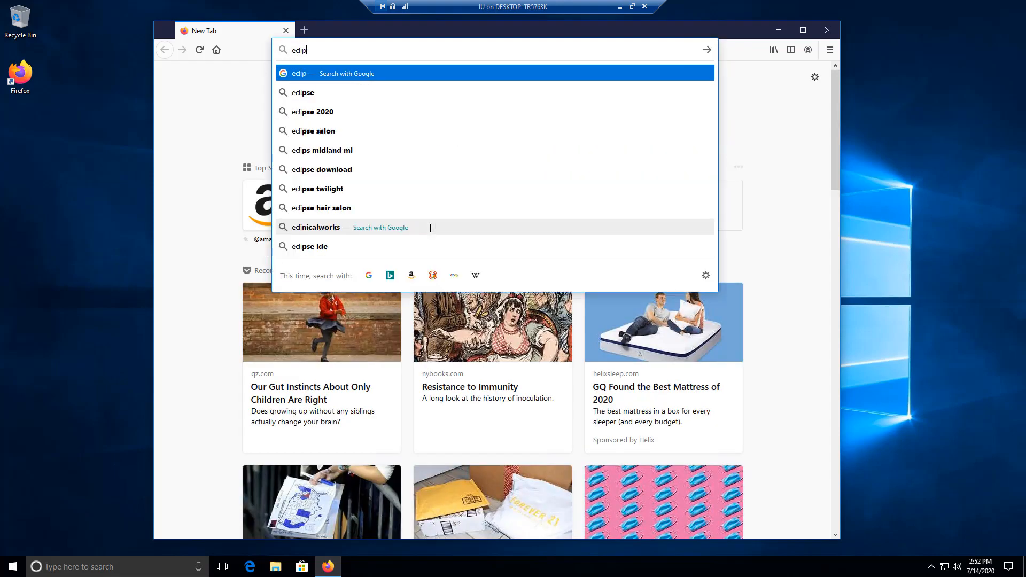
{"action": "type", "text": "se"}
{"action": "key", "text": "Return"}
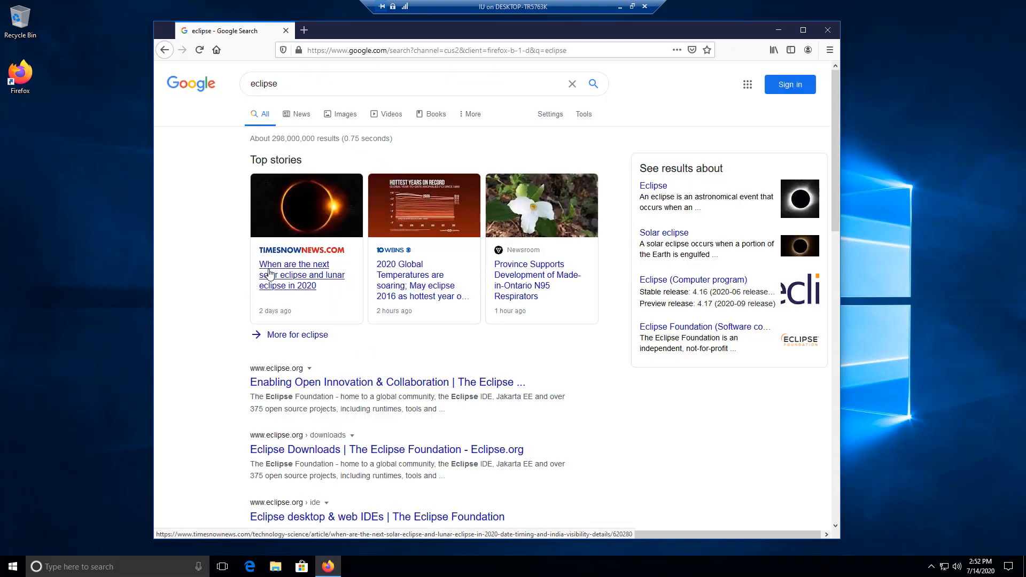
Refine the search to "eclipse java" and open the eclipse.org page for Eclipse IDE for Java Developers
{"action": "scroll", "coordinate": [569, 342], "scroll_direction": "down", "scroll_amount": 3}
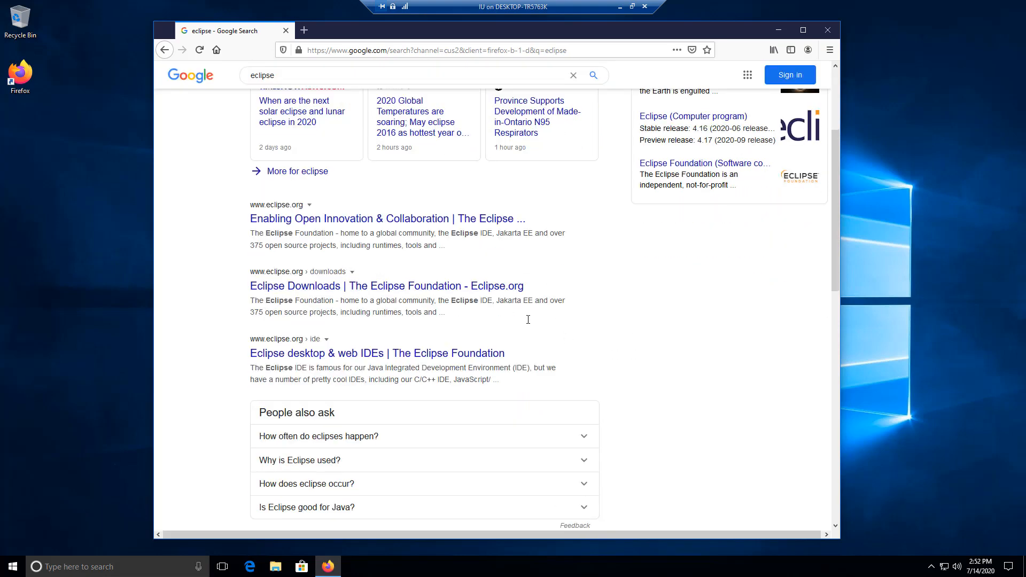
{"action": "scroll", "coordinate": [528, 319], "scroll_direction": "up", "scroll_amount": 3}
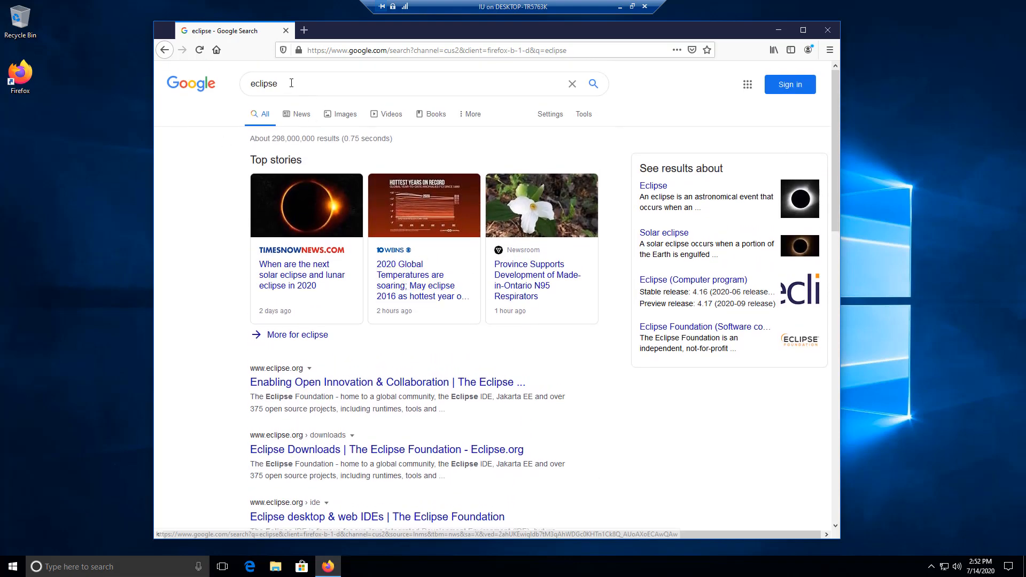
{"action": "left_click", "coordinate": [342, 87]}
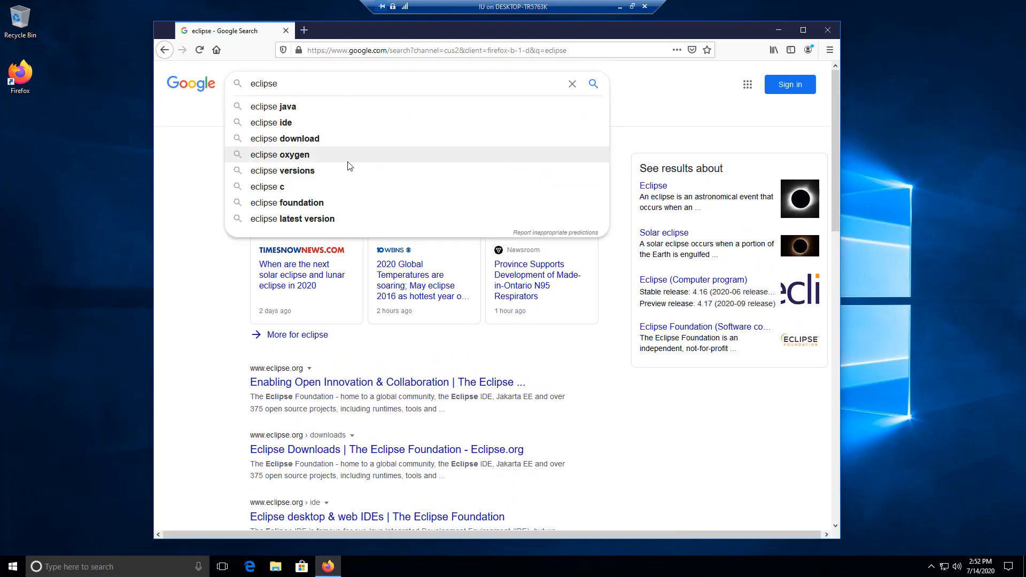
{"action": "left_click", "coordinate": [306, 106]}
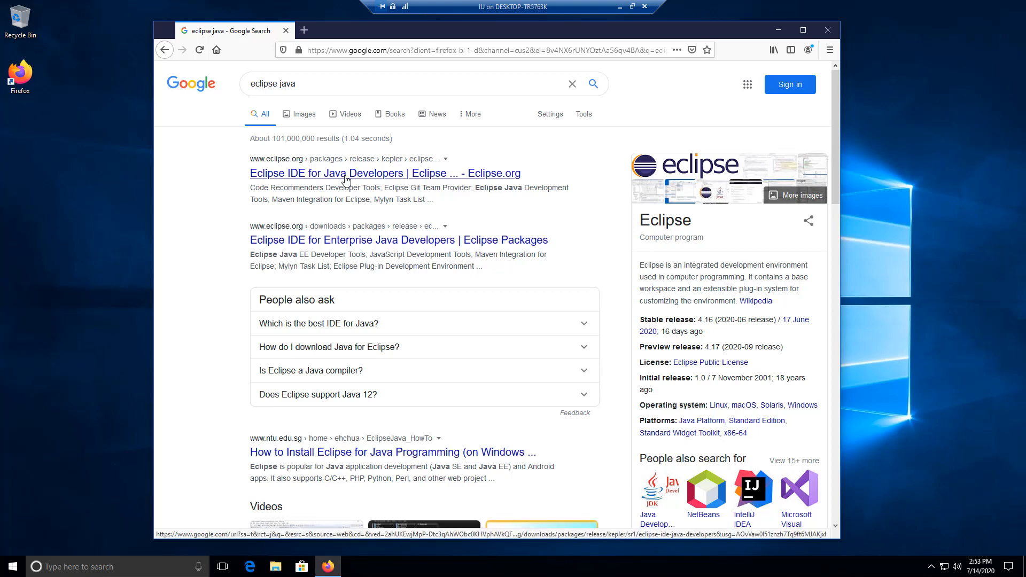
{"action": "left_click", "coordinate": [346, 174]}
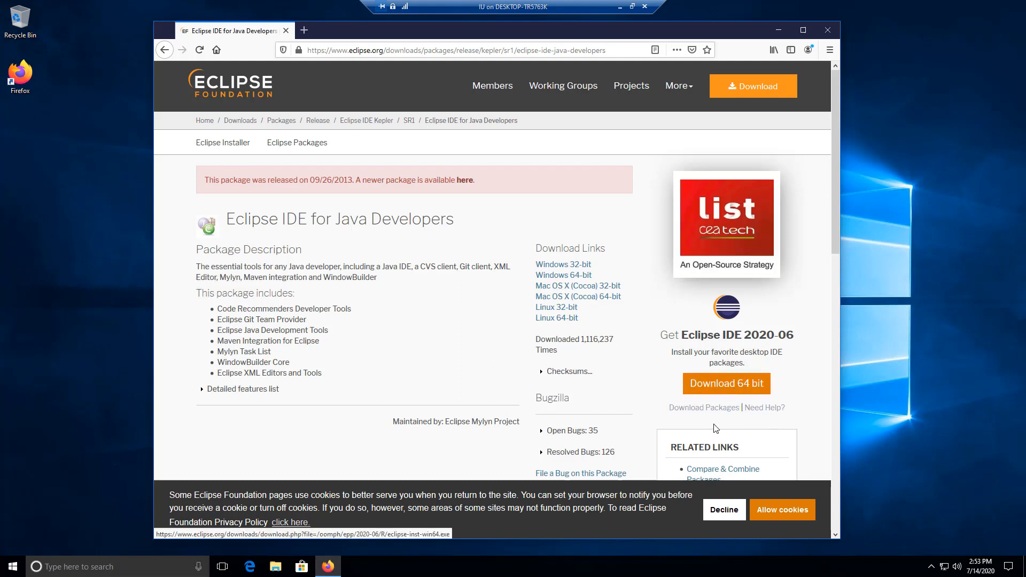
Download the 64-bit Eclipse IDE 2020-06 installer, save eclipse-inst-win64.exe and allow the site's cookies
{"action": "left_click", "coordinate": [721, 387]}
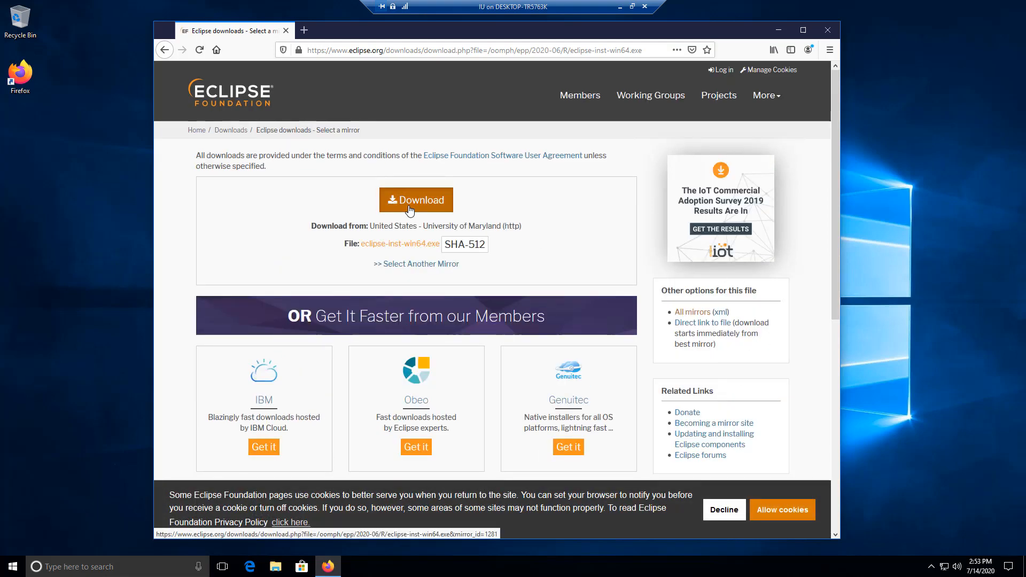
{"action": "left_click", "coordinate": [410, 209]}
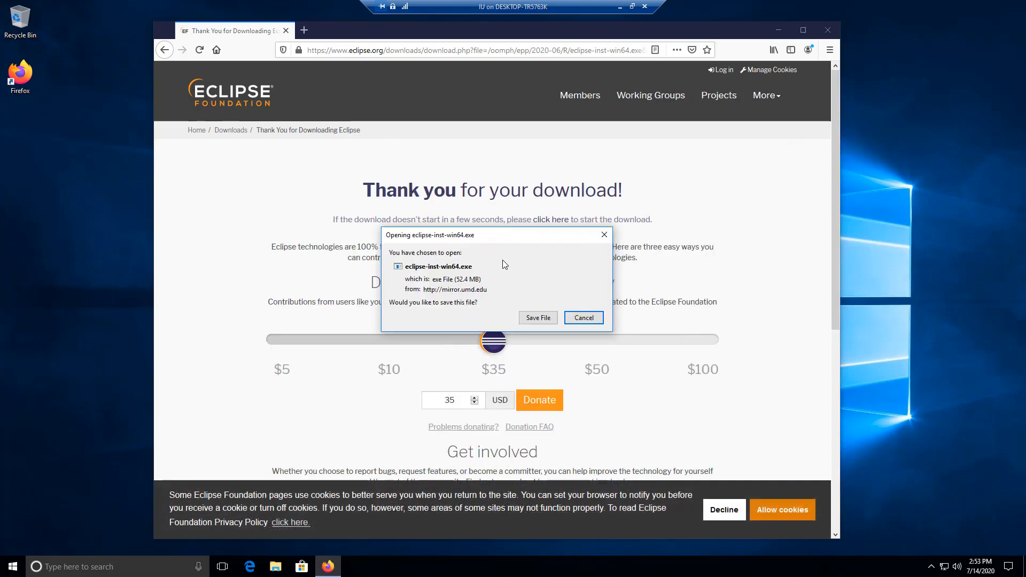
{"action": "left_click", "coordinate": [533, 319]}
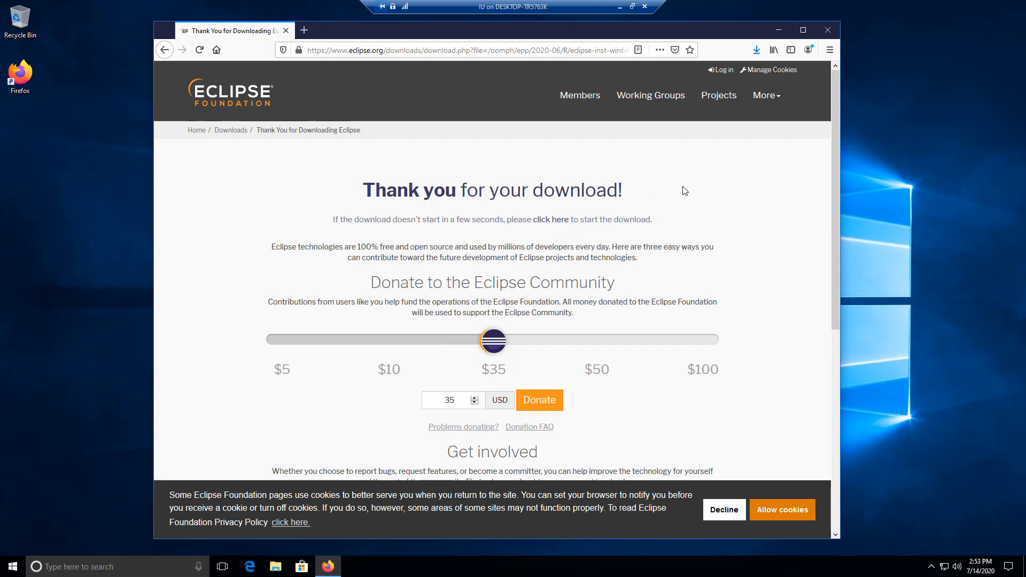
{"action": "left_click", "coordinate": [791, 497]}
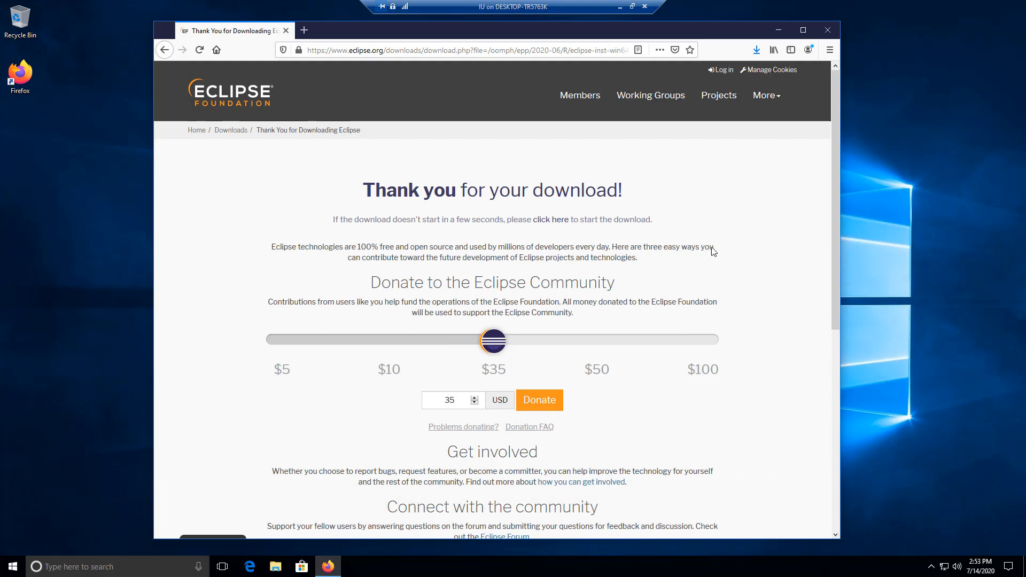
Run eclipse-inst-win64 from the Downloads folder and choose the Eclipse IDE for Java Developers package
{"action": "left_click", "coordinate": [760, 49]}
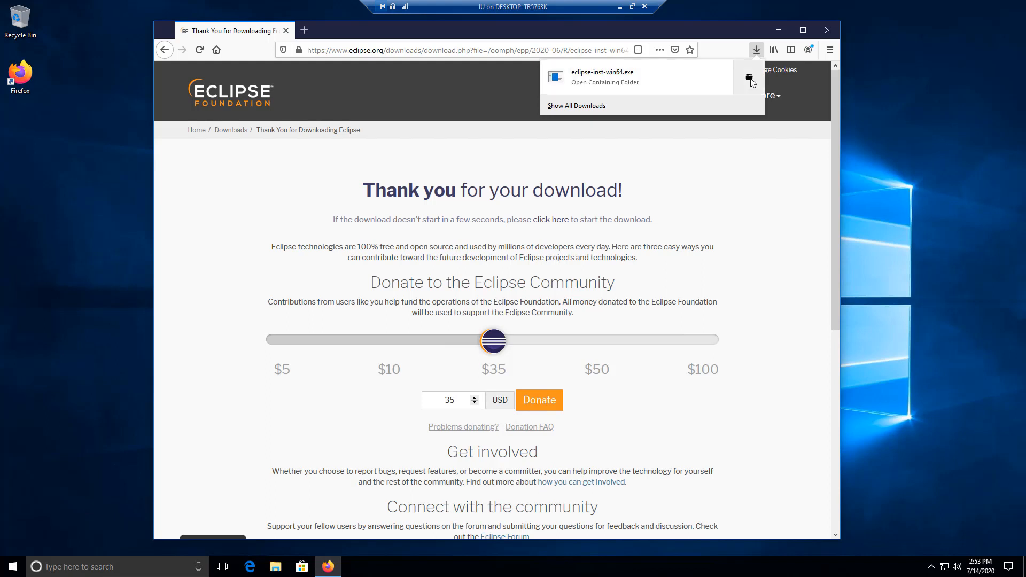
{"action": "left_click", "coordinate": [751, 81]}
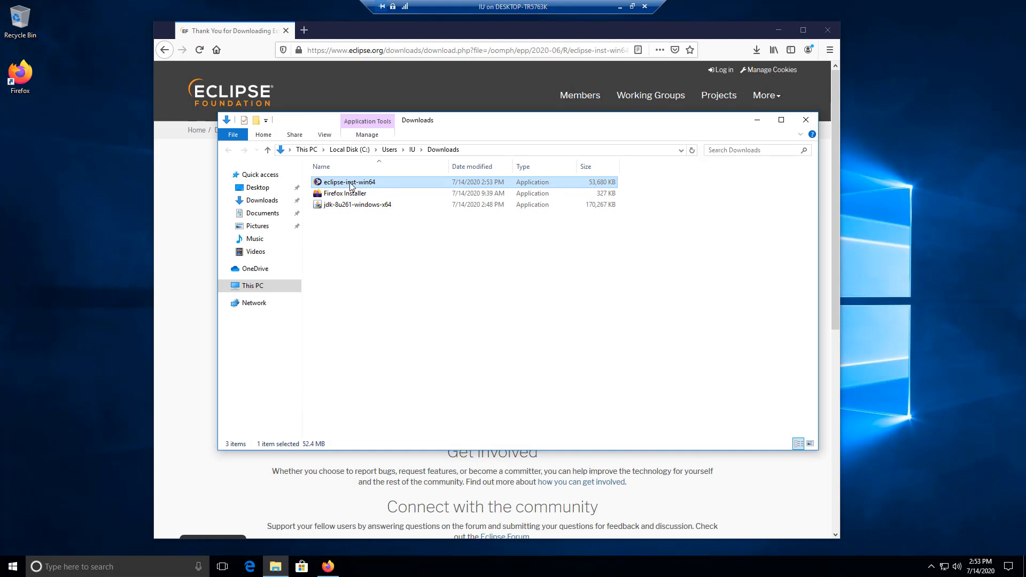
{"action": "double_click", "coordinate": [350, 183]}
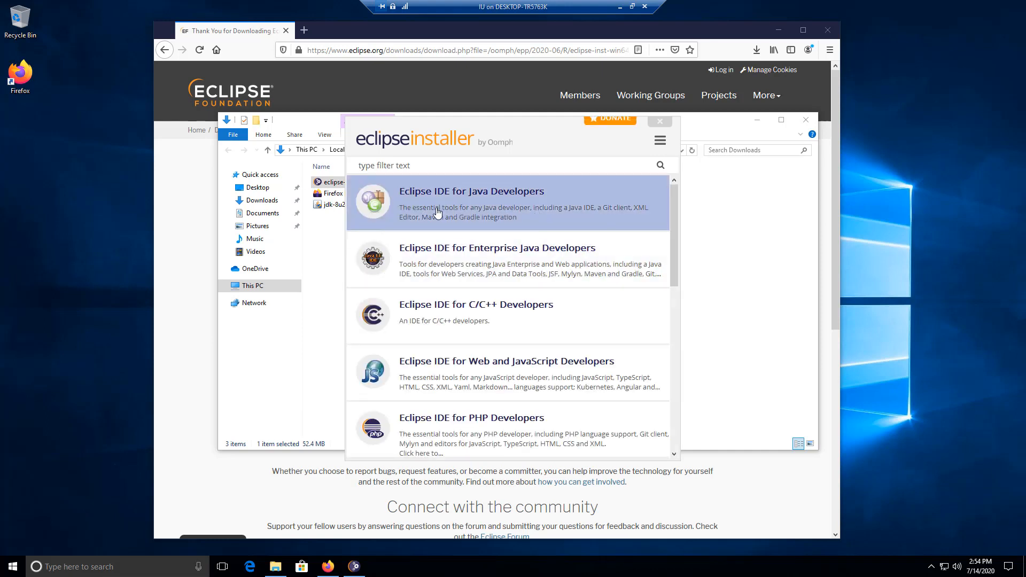
{"action": "left_click", "coordinate": [437, 212]}
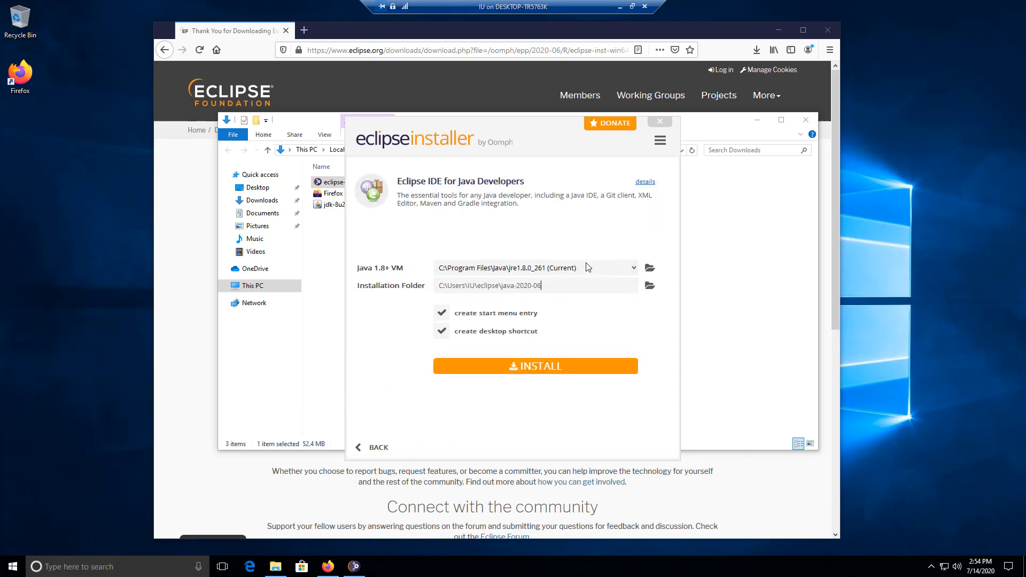
Install the package with the default settings, accepting the Eclipse Foundation Software User Agreement and the unsigned content with the choice remembered
{"action": "left_click", "coordinate": [528, 375]}
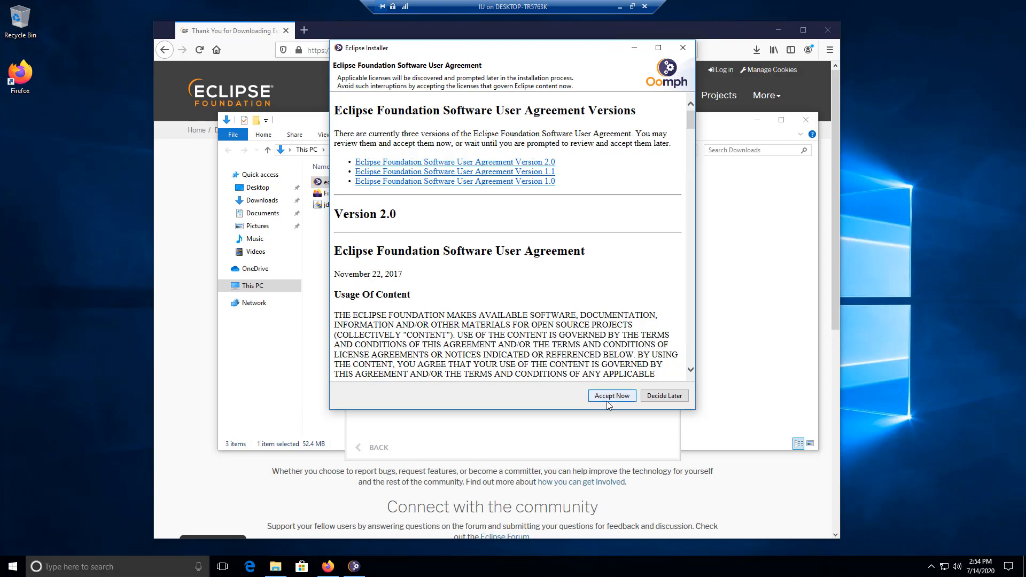
{"action": "scroll", "coordinate": [519, 329], "scroll_direction": "down", "scroll_amount": 10}
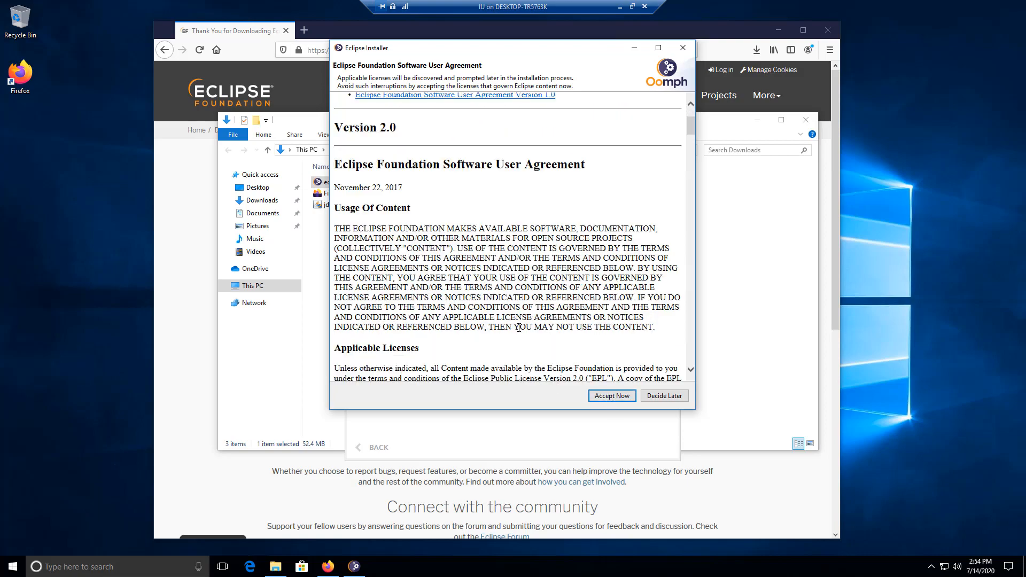
{"action": "scroll", "coordinate": [518, 329], "scroll_direction": "down", "scroll_amount": 15}
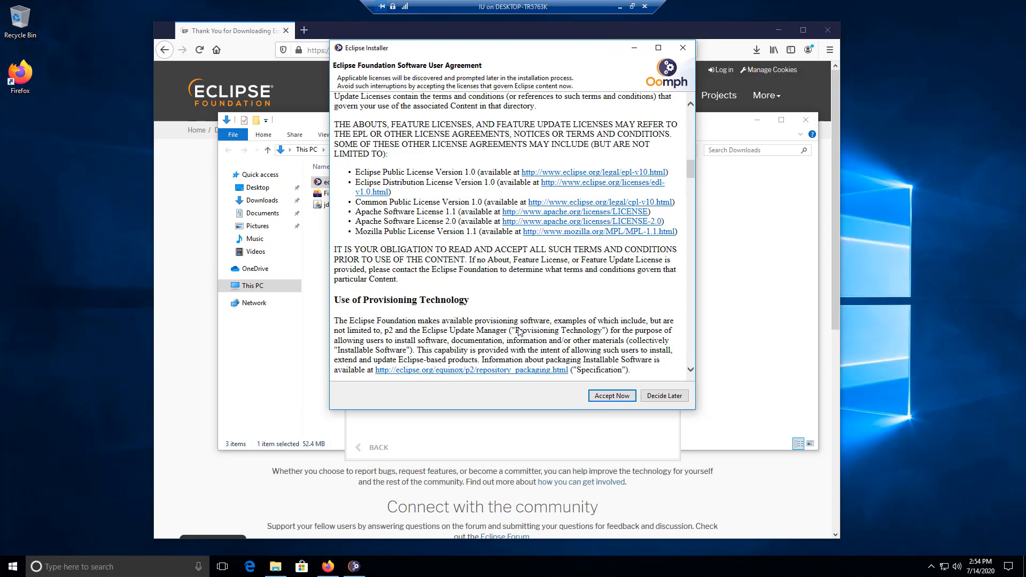
{"action": "scroll", "coordinate": [518, 329], "scroll_direction": "down", "scroll_amount": 15}
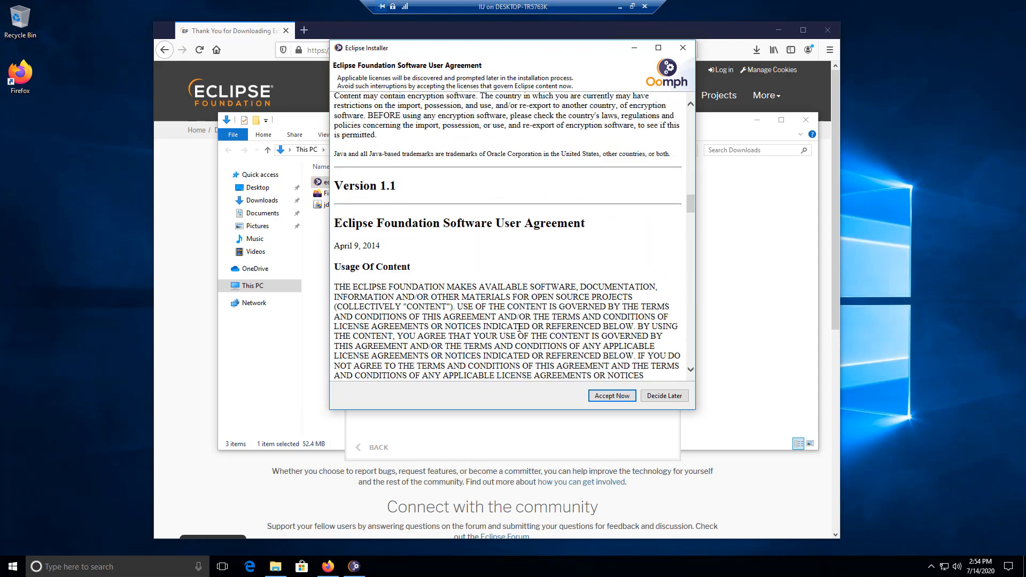
{"action": "scroll", "coordinate": [518, 327], "scroll_direction": "down", "scroll_amount": 7}
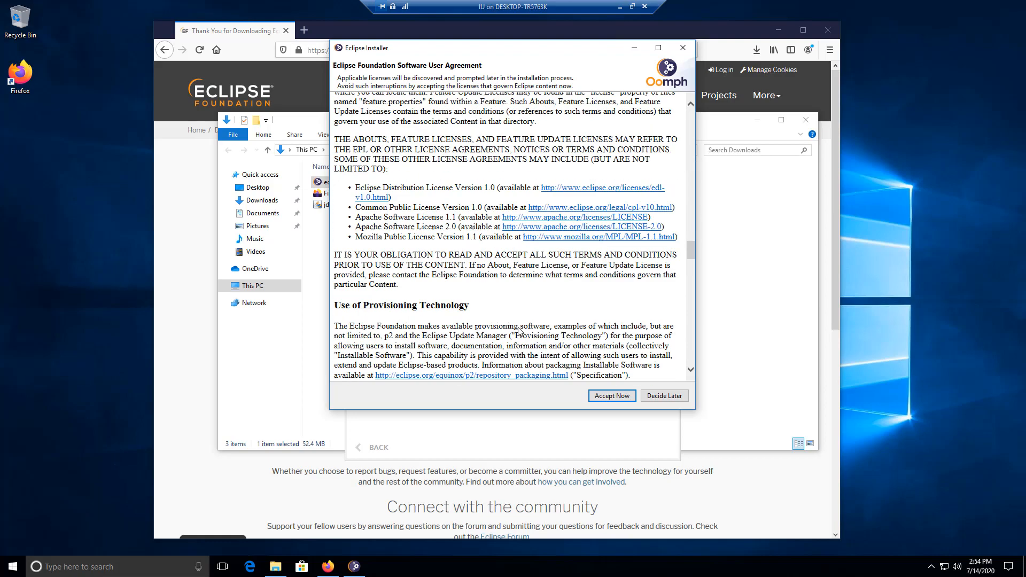
{"action": "left_click", "coordinate": [612, 397]}
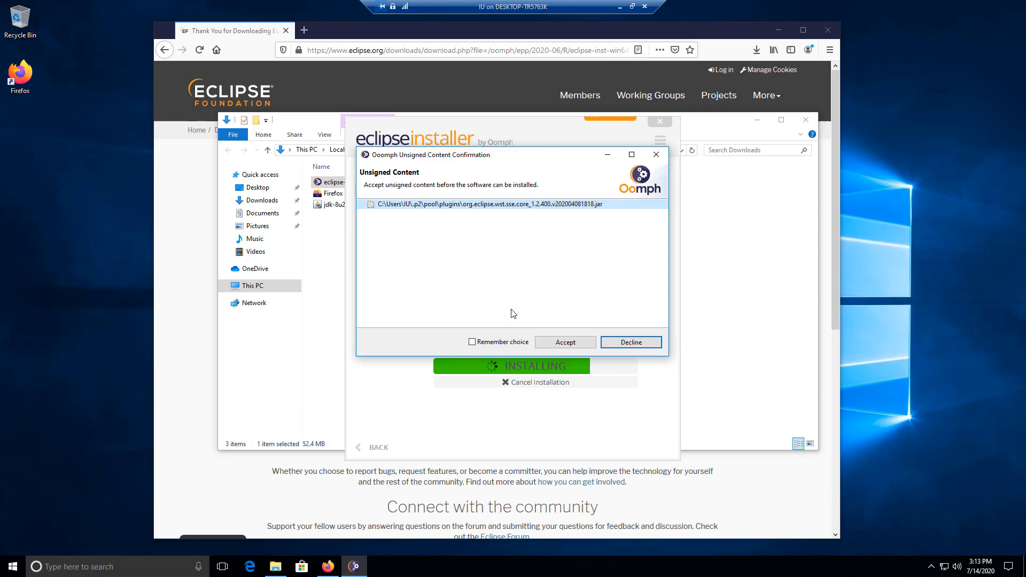
{"action": "left_click", "coordinate": [473, 343]}
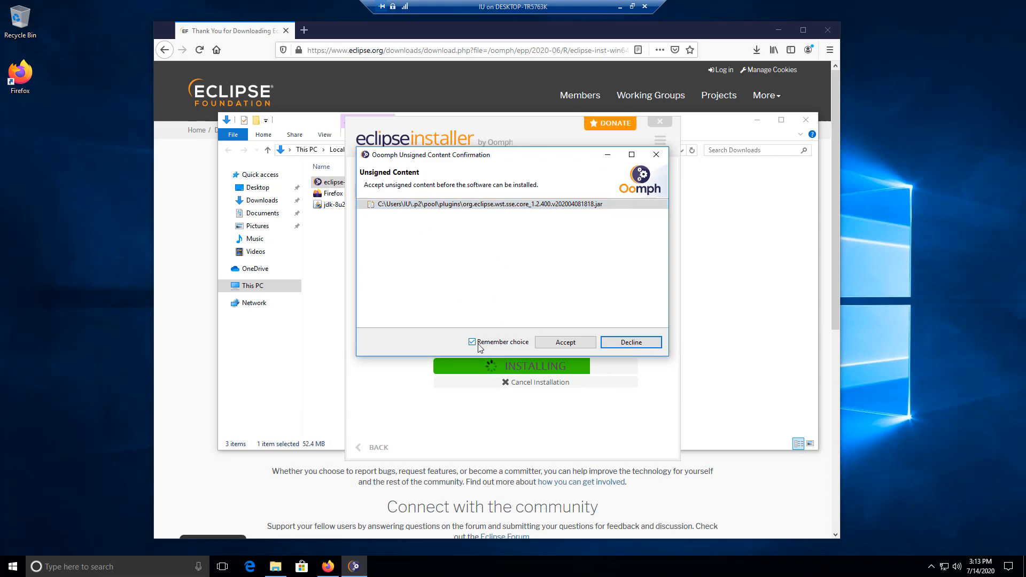
{"action": "left_click", "coordinate": [568, 345]}
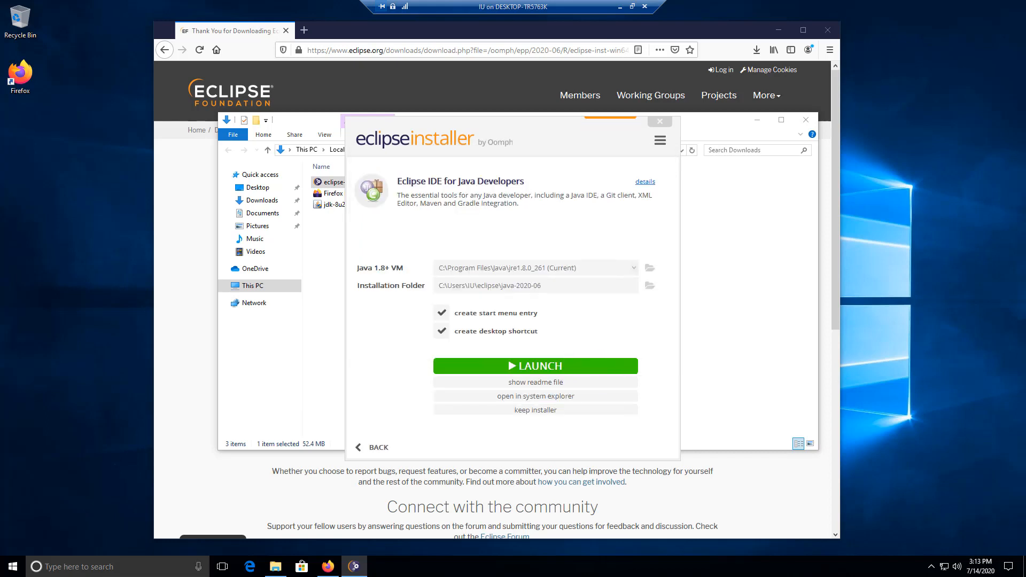
Launch Eclipse with the suggested eclipse-workspace folder as the default workspace that is not asked for again
{"action": "left_click", "coordinate": [511, 369]}
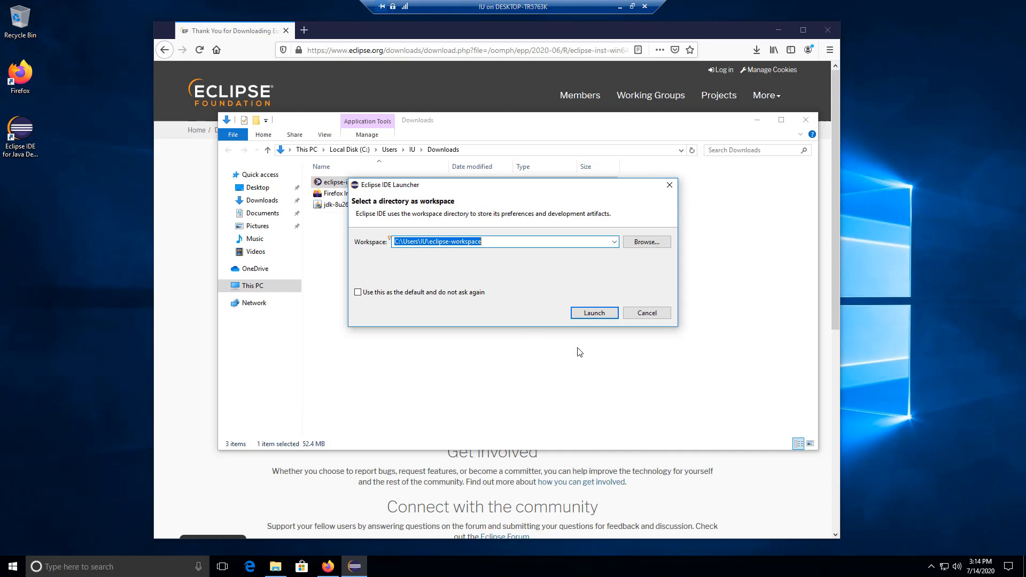
{"action": "left_click", "coordinate": [358, 293]}
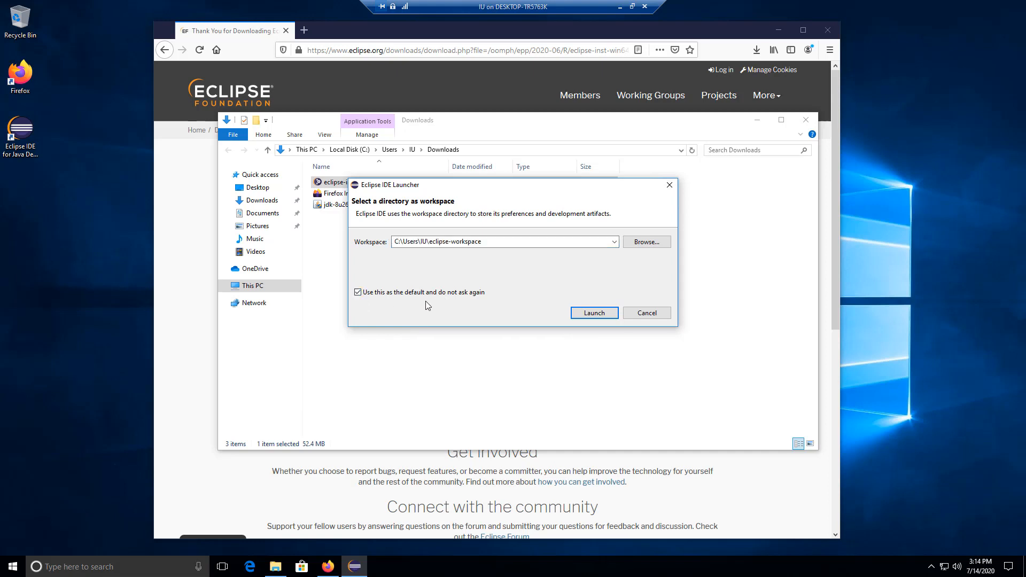
{"action": "left_click", "coordinate": [595, 313]}
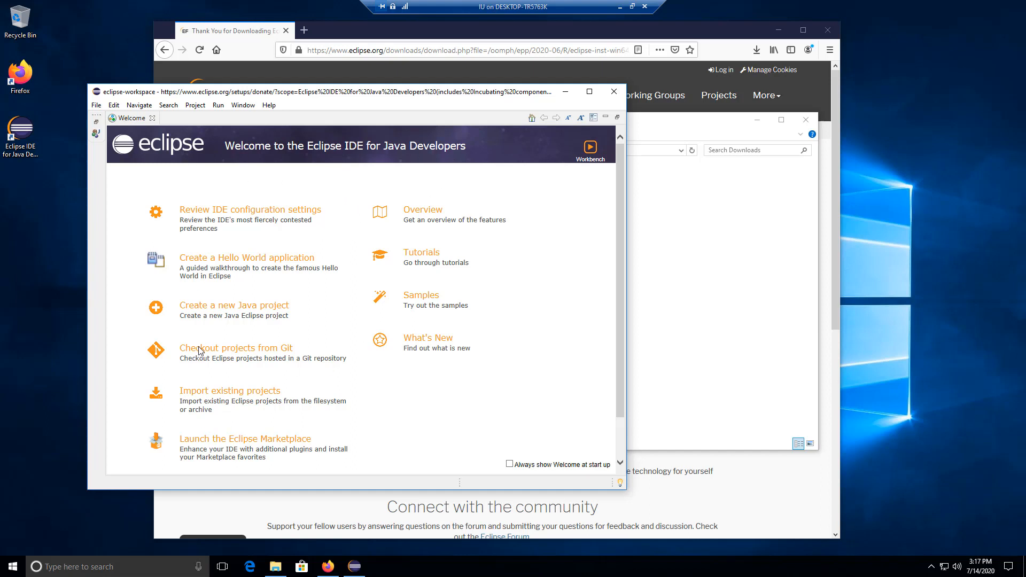
Create a Java project named Assignment1 from the Welcome page with the default settings, and close the Donate page
{"action": "left_click", "coordinate": [238, 315]}
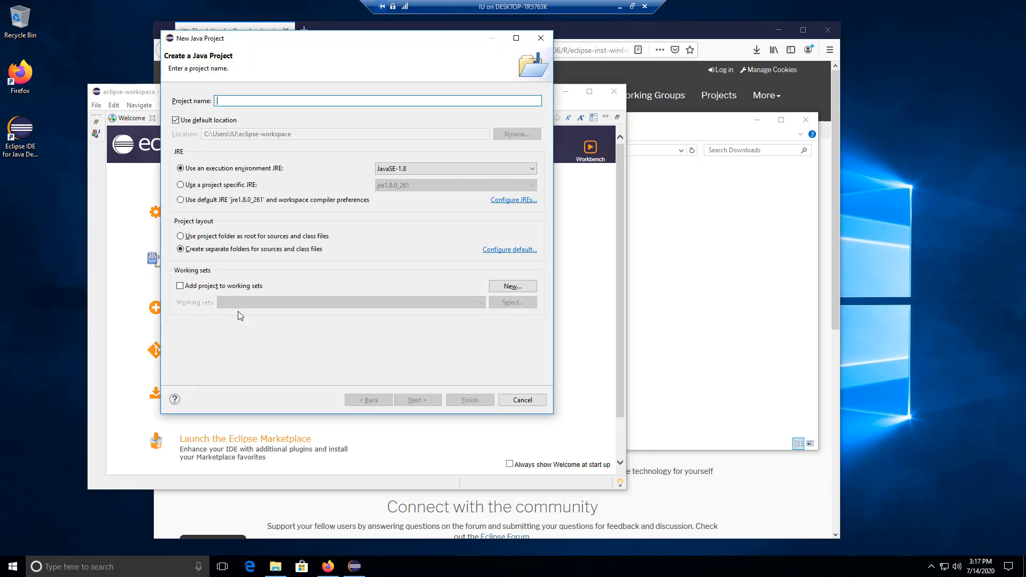
{"action": "type", "text": "Assignment"}
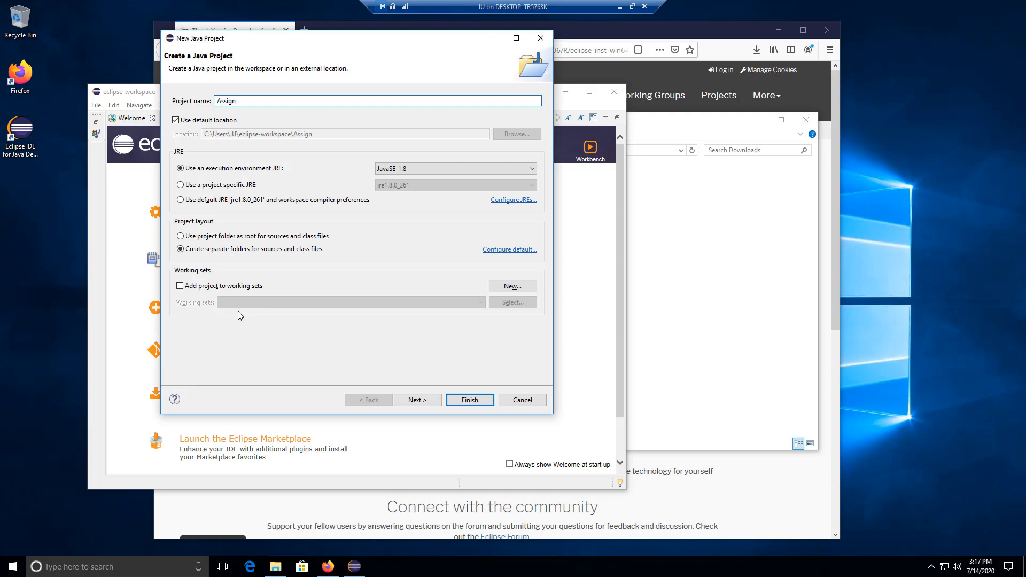
{"action": "type", "text": "1"}
{"action": "left_click", "coordinate": [467, 403]}
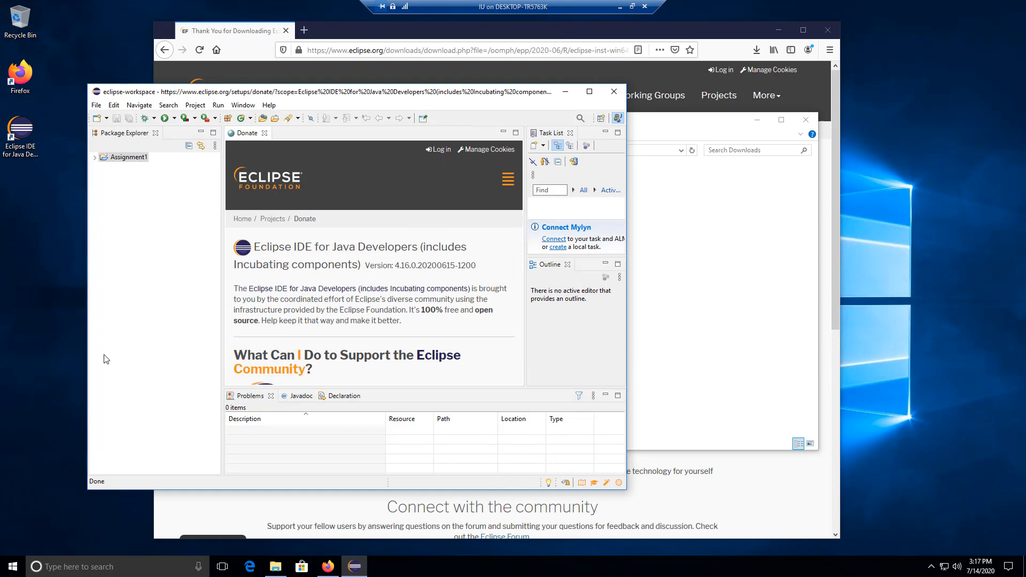
{"action": "left_click", "coordinate": [265, 133]}
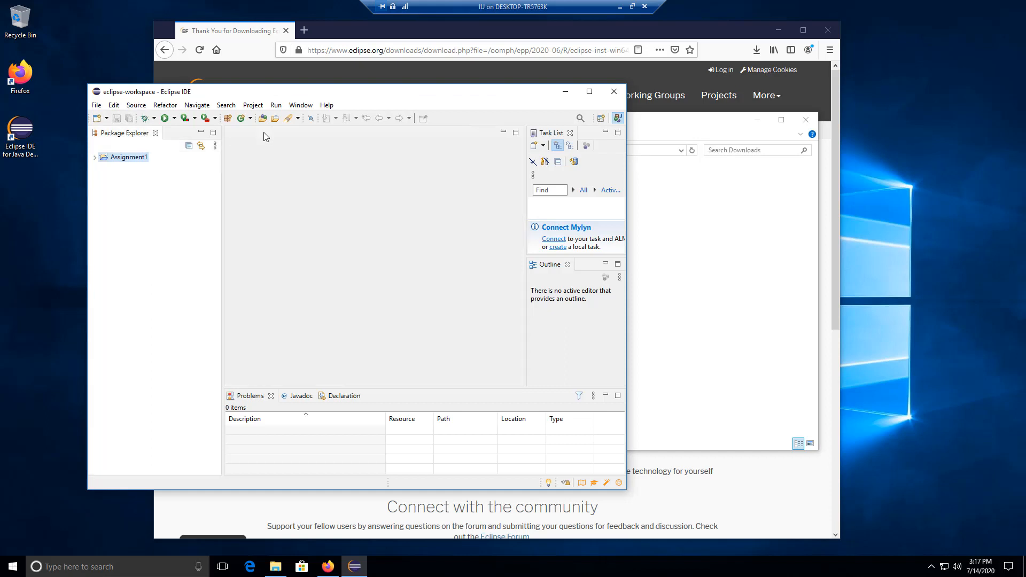
Expand the Assignment1 project and examine its src folder and the contents of its JRE System Library
{"action": "left_click", "coordinate": [95, 158]}
{"action": "left_click", "coordinate": [126, 180]}
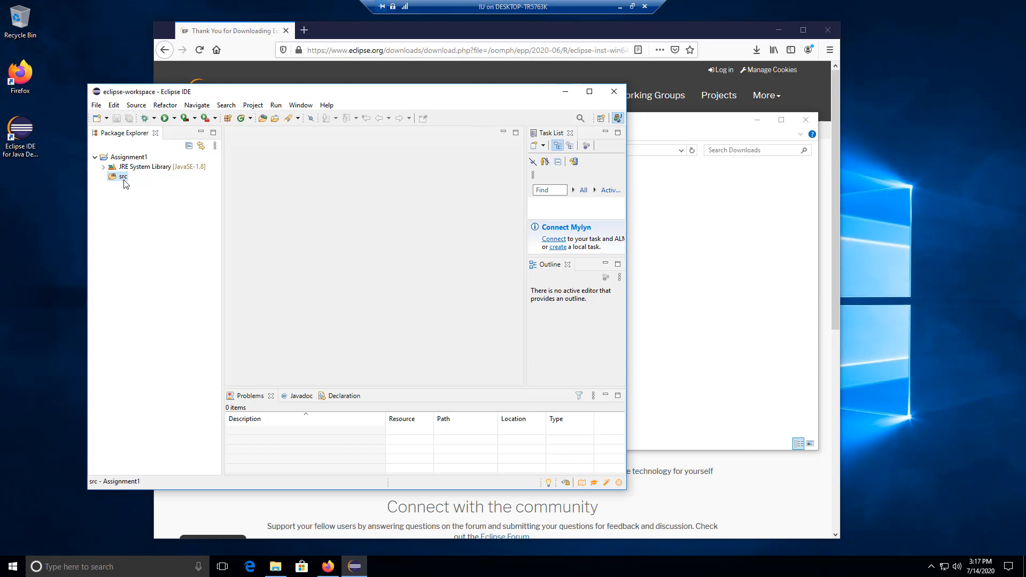
{"action": "double_click", "coordinate": [138, 167]}
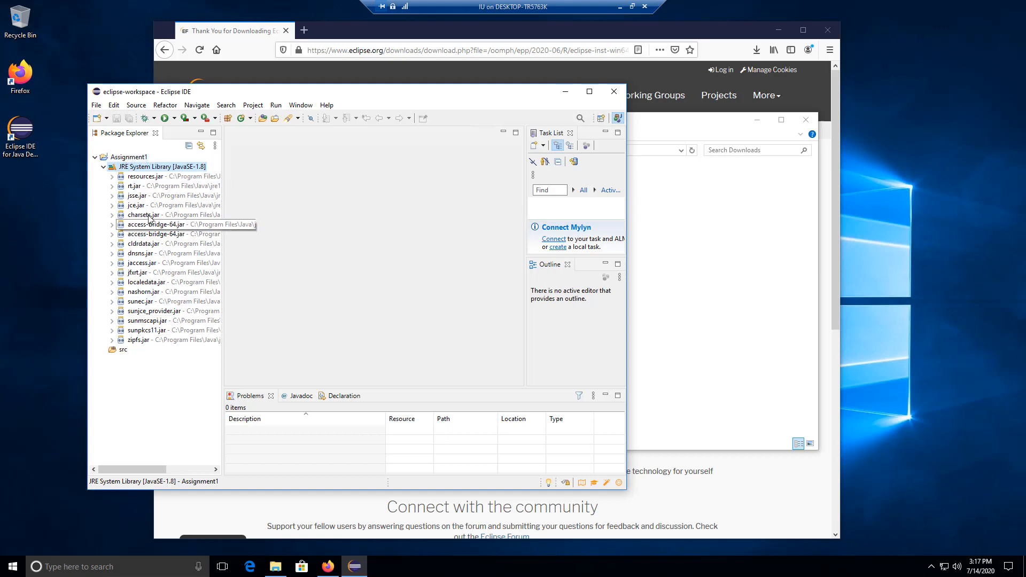
{"action": "left_click", "coordinate": [103, 167]}
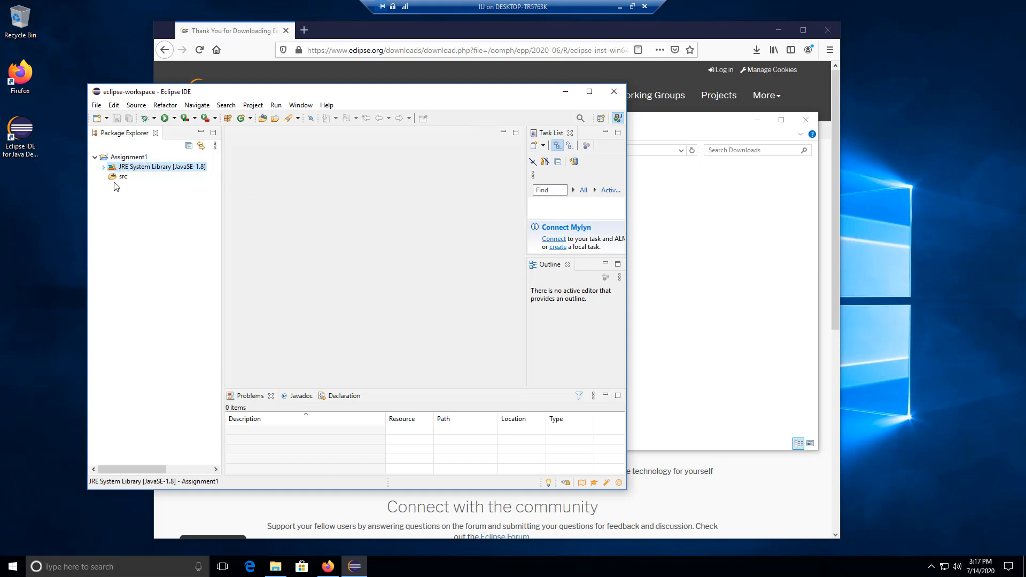
Create a public Java class named myClass in the src folder of the Assignment2 project, keeping the default package and method stub options
{"action": "left_click", "coordinate": [121, 176]}
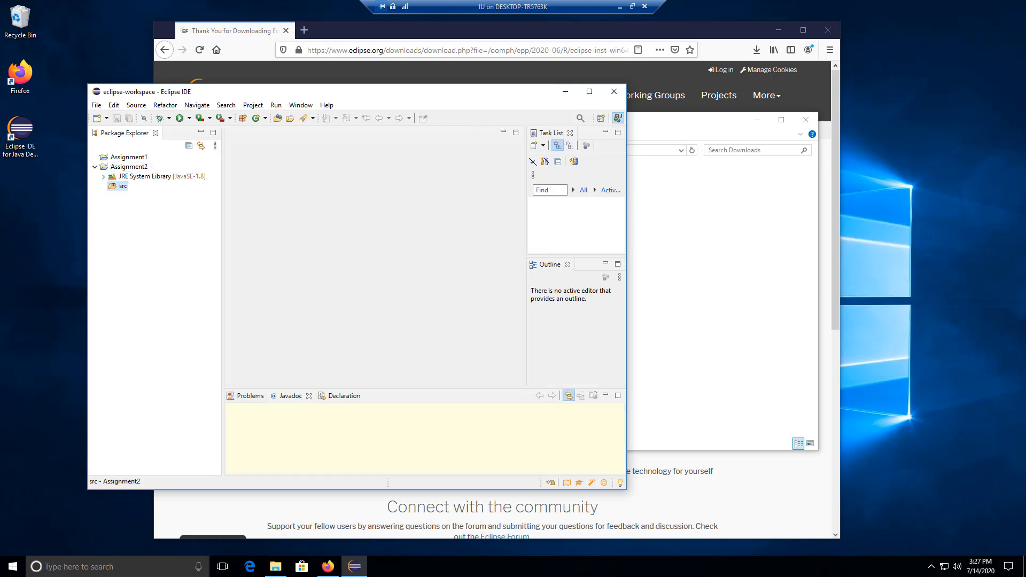
{"action": "left_click", "coordinate": [128, 167]}
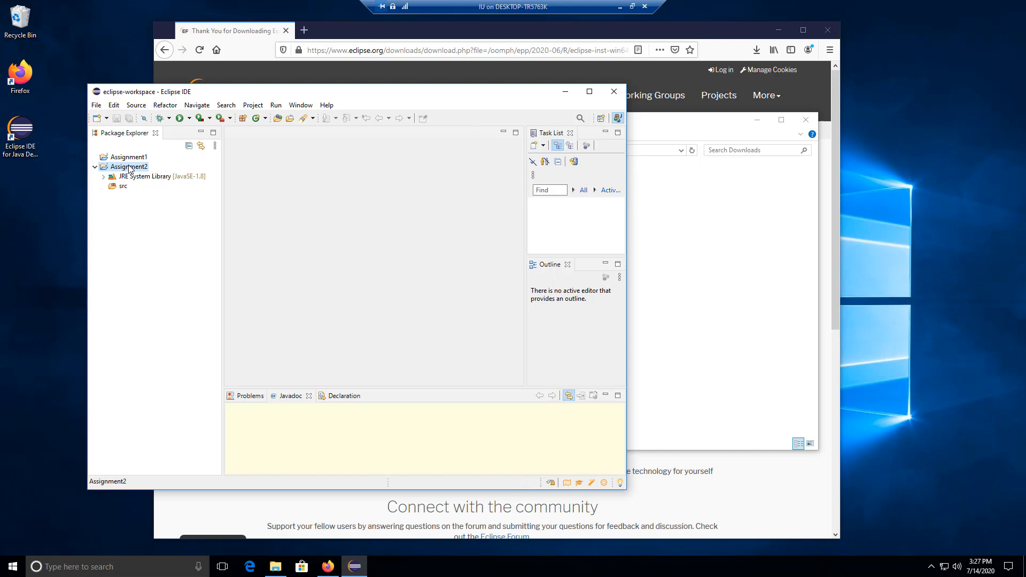
{"action": "left_click", "coordinate": [123, 186]}
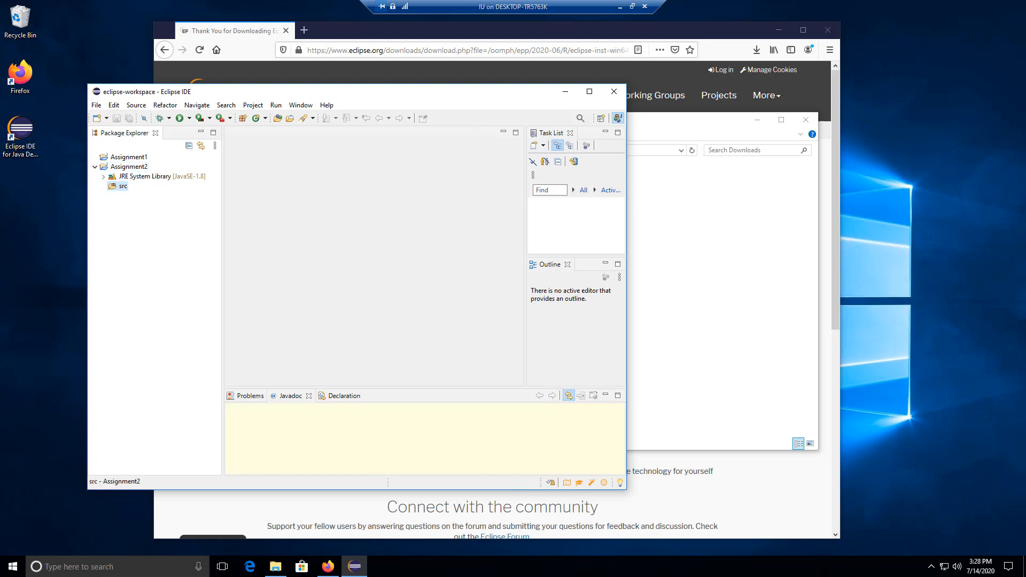
{"action": "right_click", "coordinate": [124, 191]}
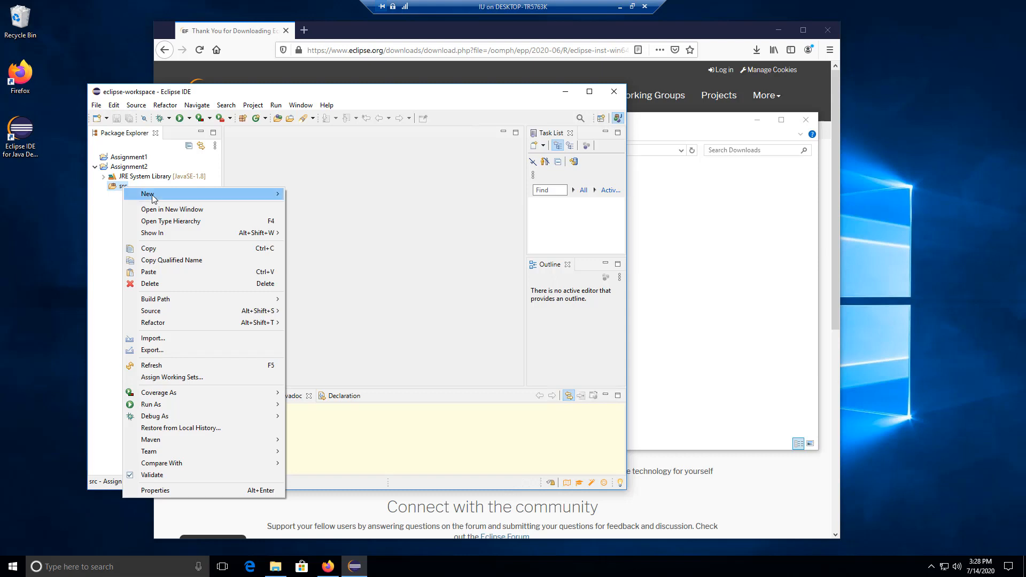
{"action": "mouse_move", "coordinate": [157, 195]}
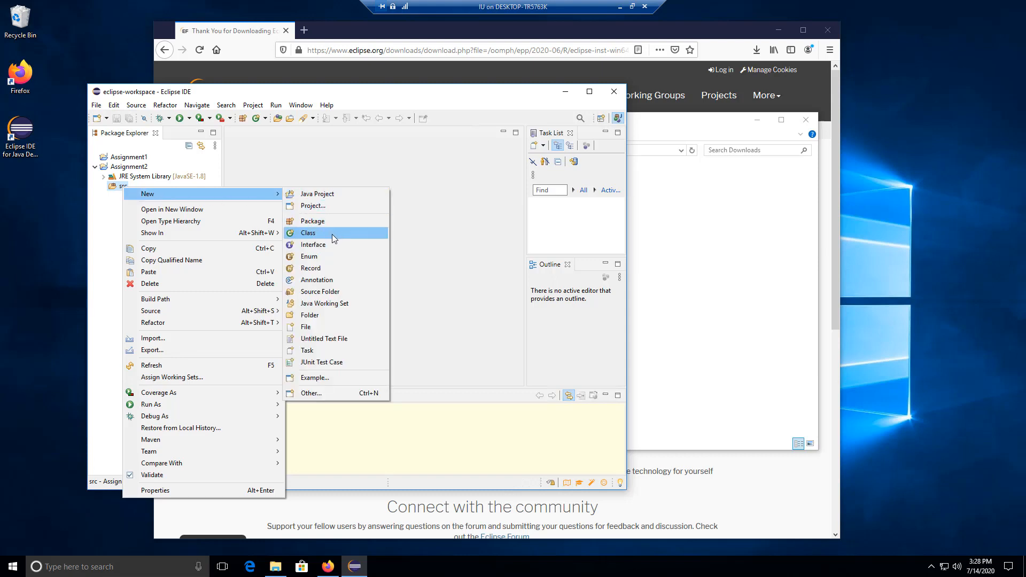
{"action": "left_click", "coordinate": [332, 234]}
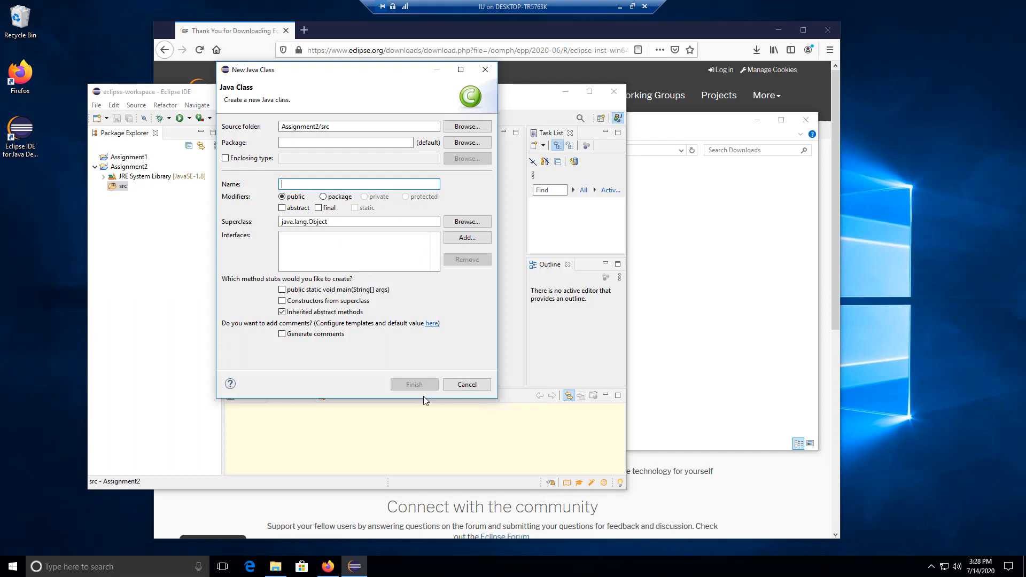
{"action": "type", "text": "myClass"}
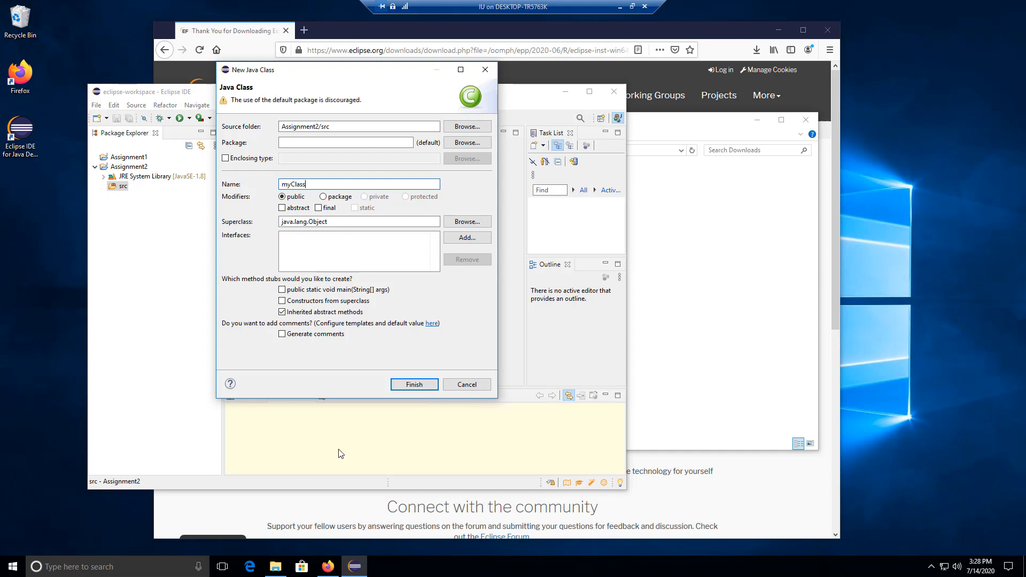
{"action": "left_click", "coordinate": [428, 389]}
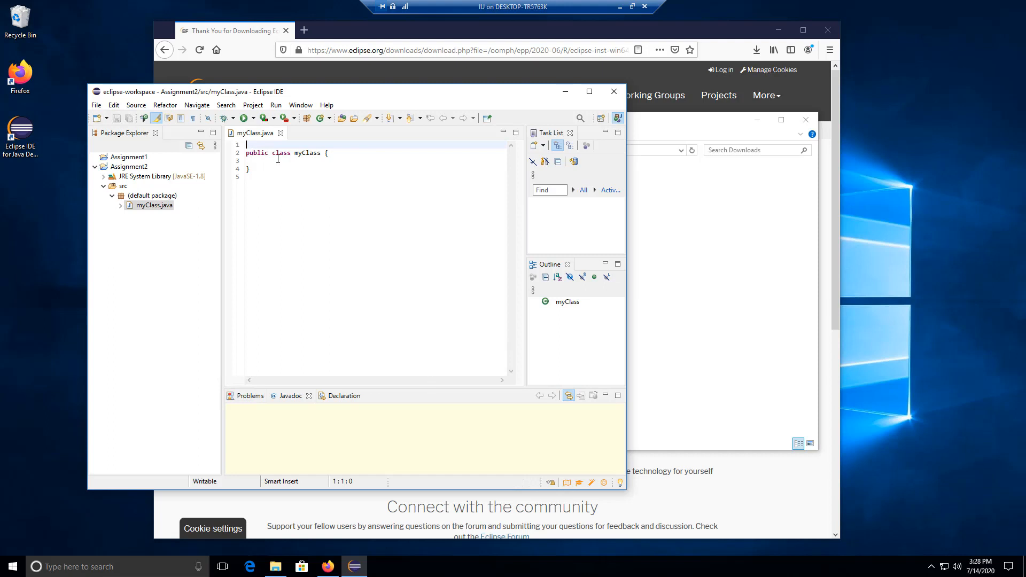
Insert a new indented line directly below the opening brace of myClass for its body code
{"action": "left_click", "coordinate": [332, 153]}
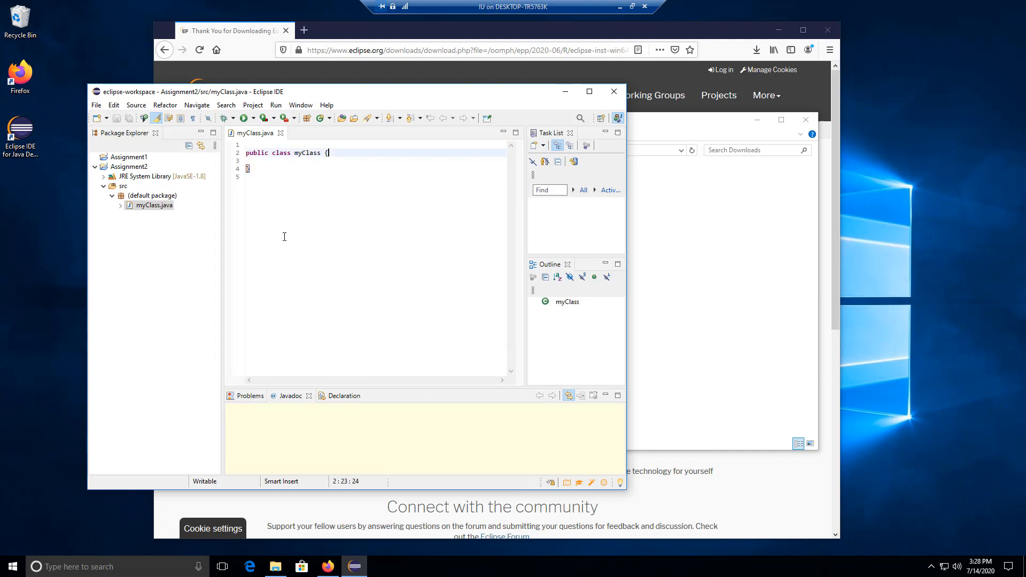
{"action": "key", "text": "Return"}
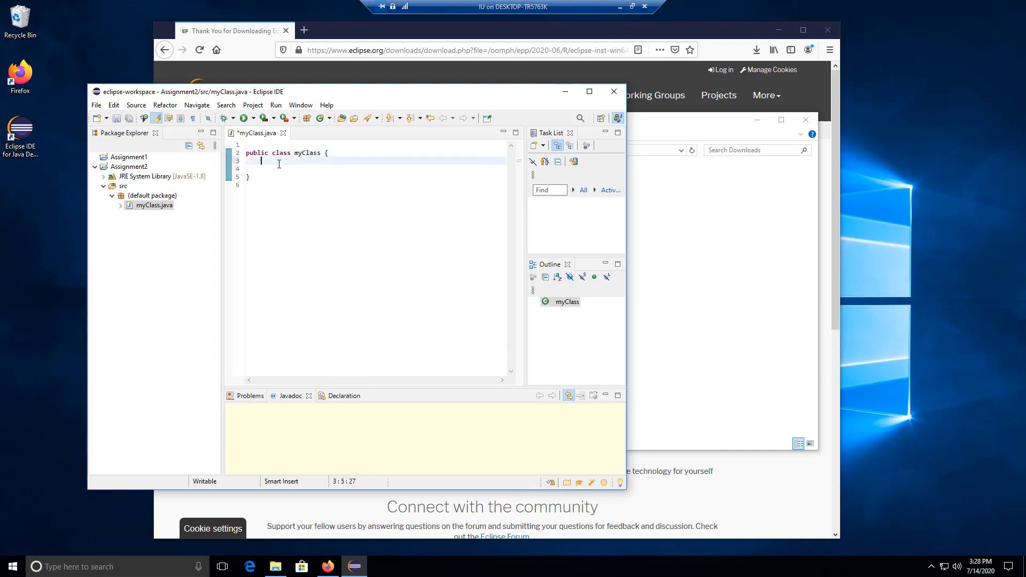